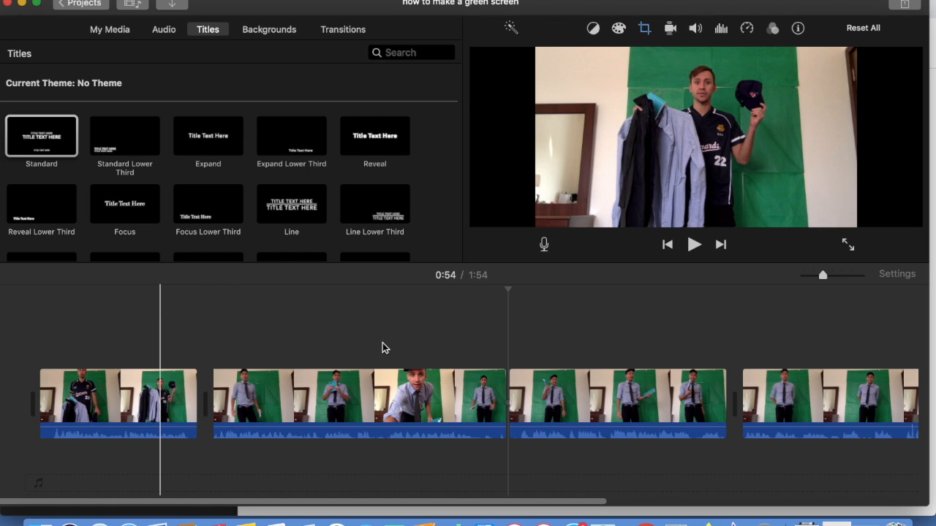
- Insert an Expand title into the timeline between the second and third video clips, at 0:54
{"action": "scroll", "coordinate": [565, 325], "scroll_direction": "right", "scroll_amount": 10}
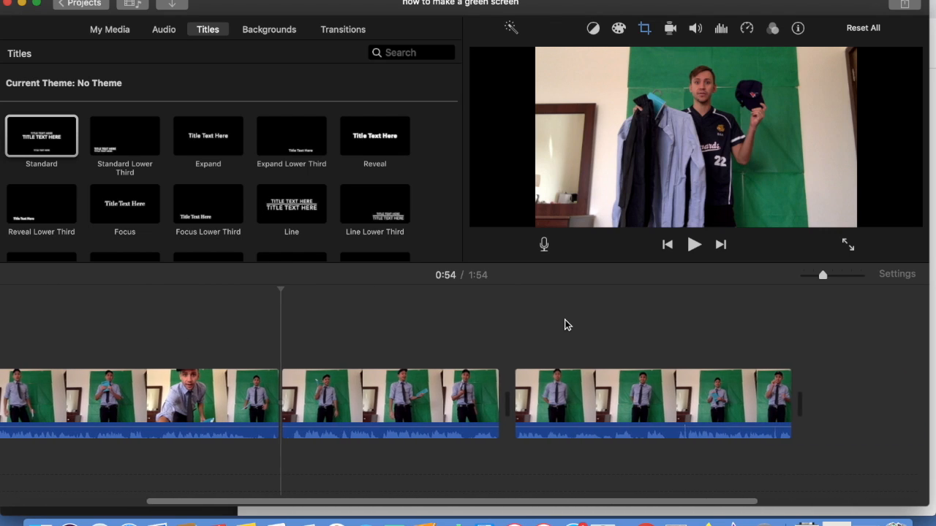
{"action": "scroll", "coordinate": [529, 330], "scroll_direction": "left", "scroll_amount": 10}
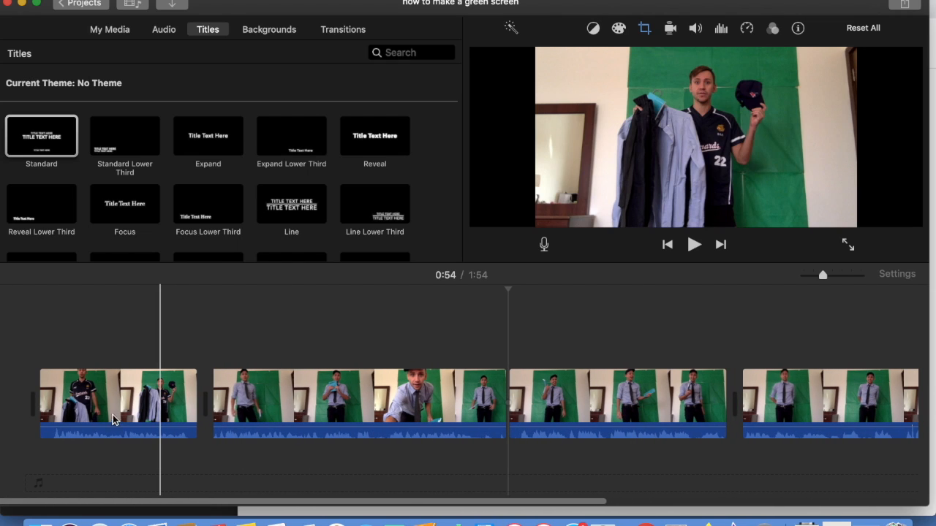
{"action": "scroll", "coordinate": [593, 401], "scroll_direction": "right", "scroll_amount": 10}
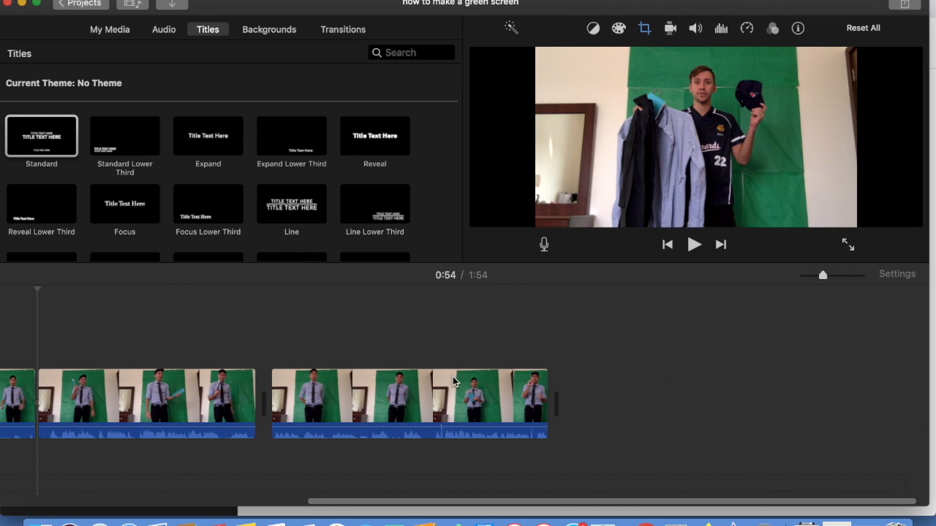
{"action": "scroll", "coordinate": [287, 404], "scroll_direction": "left", "scroll_amount": 10}
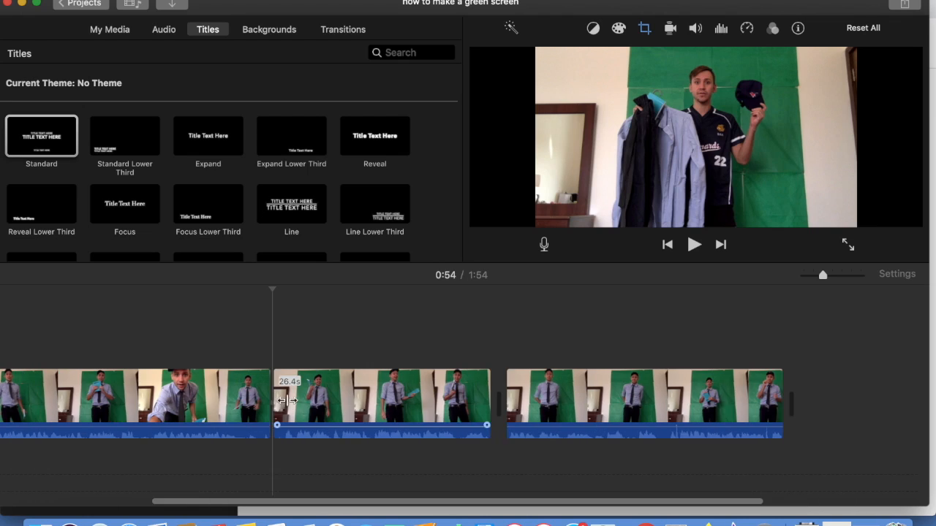
{"action": "scroll", "coordinate": [336, 401], "scroll_direction": "left", "scroll_amount": 3}
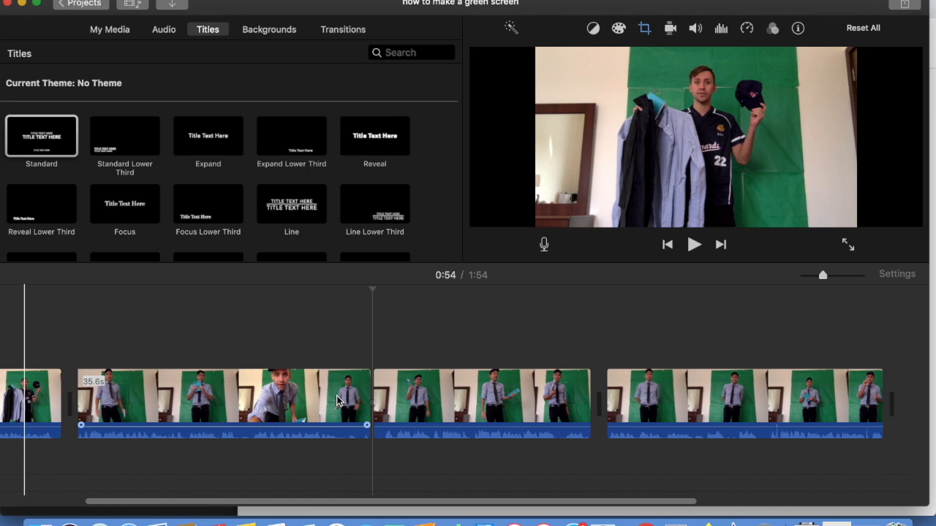
{"action": "left_click", "coordinate": [372, 363]}
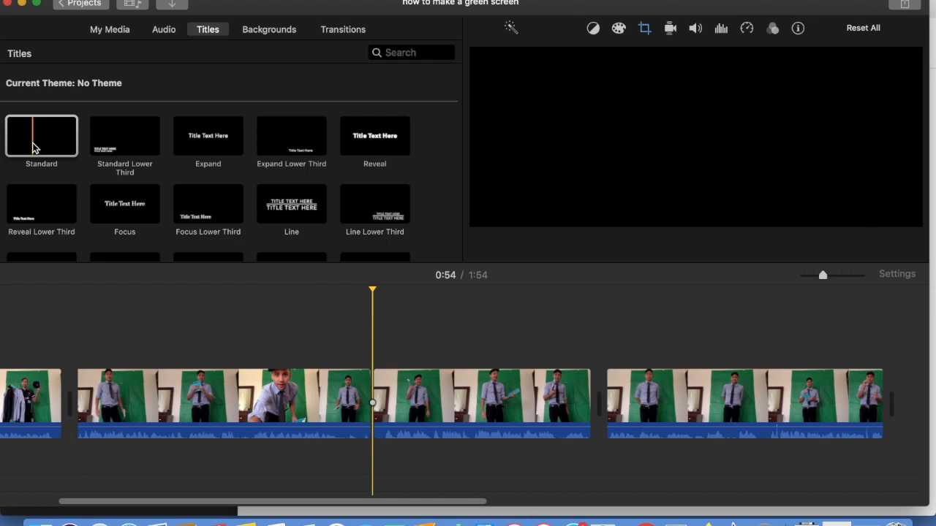
{"action": "mouse_move", "coordinate": [43, 141]}
{"action": "left_mouse_down"}
{"action": "mouse_move", "coordinate": [187, 206]}
{"action": "mouse_move", "coordinate": [56, 119]}
{"action": "mouse_move", "coordinate": [48, 150]}
{"action": "left_mouse_up"}
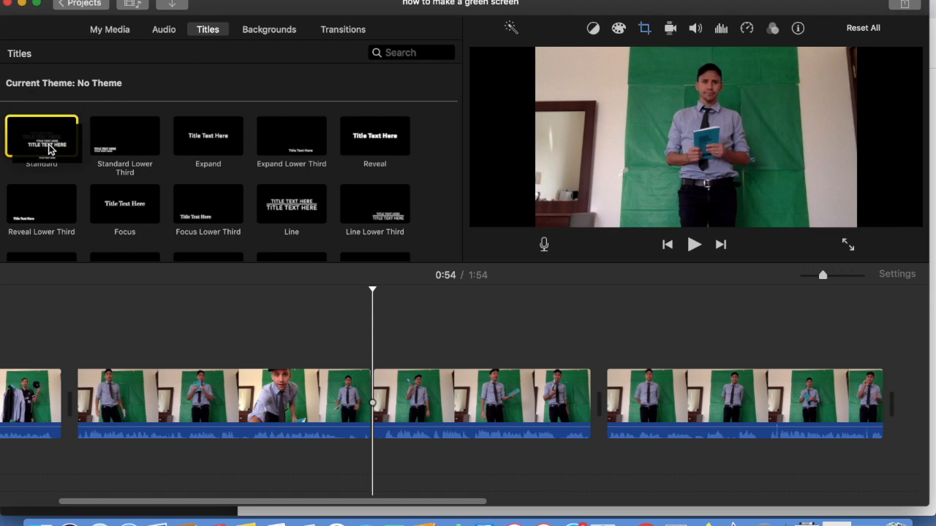
{"action": "mouse_move", "coordinate": [194, 147]}
{"action": "left_mouse_down"}
{"action": "mouse_move", "coordinate": [202, 141]}
{"action": "mouse_move", "coordinate": [330, 295]}
{"action": "mouse_move", "coordinate": [370, 366]}
{"action": "mouse_move", "coordinate": [388, 377]}
{"action": "left_mouse_up"}
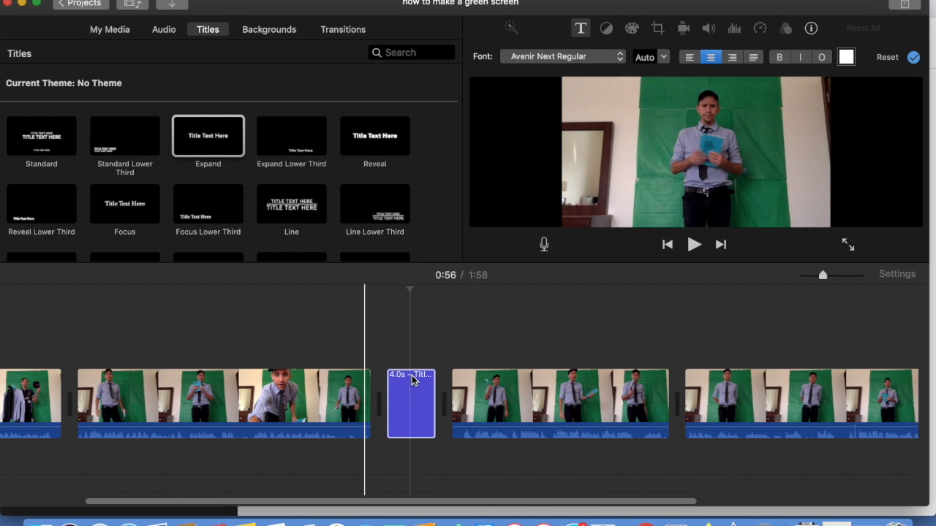
- Replace the placeholder text of the new title with "Diary of a Wimpy Kid"
{"action": "left_click", "coordinate": [409, 397]}
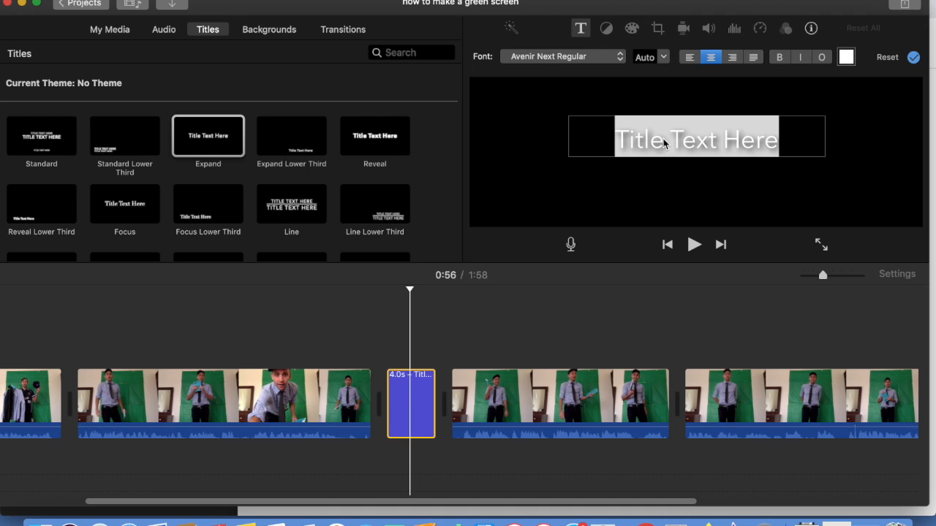
{"action": "type", "text": "a"}
{"action": "key", "text": "BackSpace"}
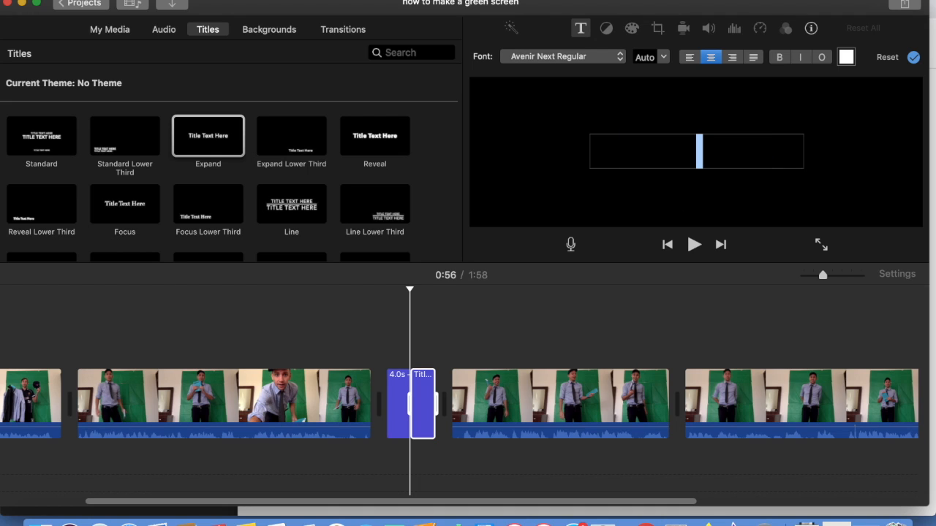
{"action": "type", "text": "Diary "}
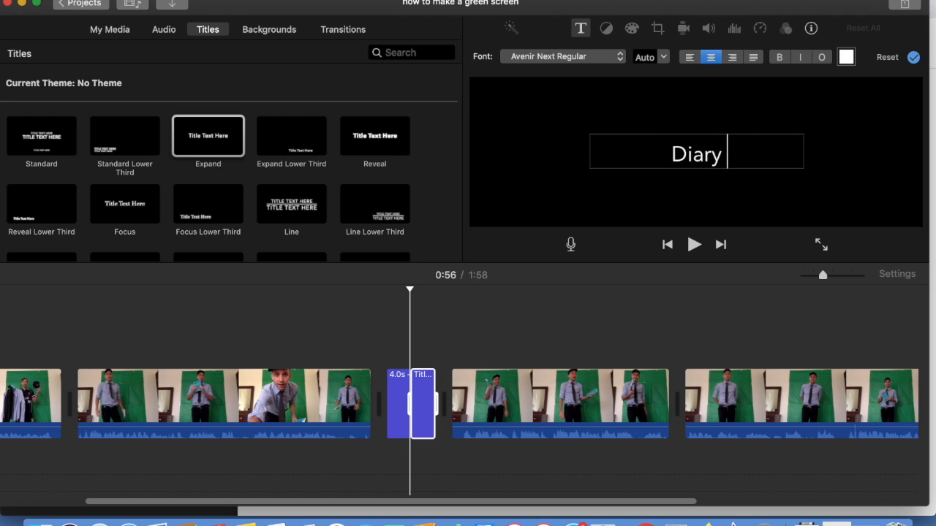
{"action": "type", "text": "of a Wim"}
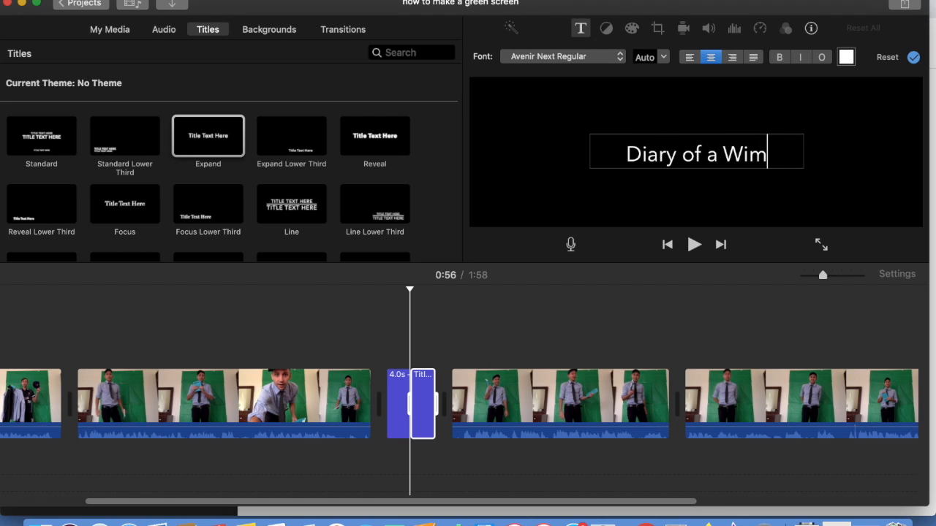
{"action": "type", "text": "py Kid"}
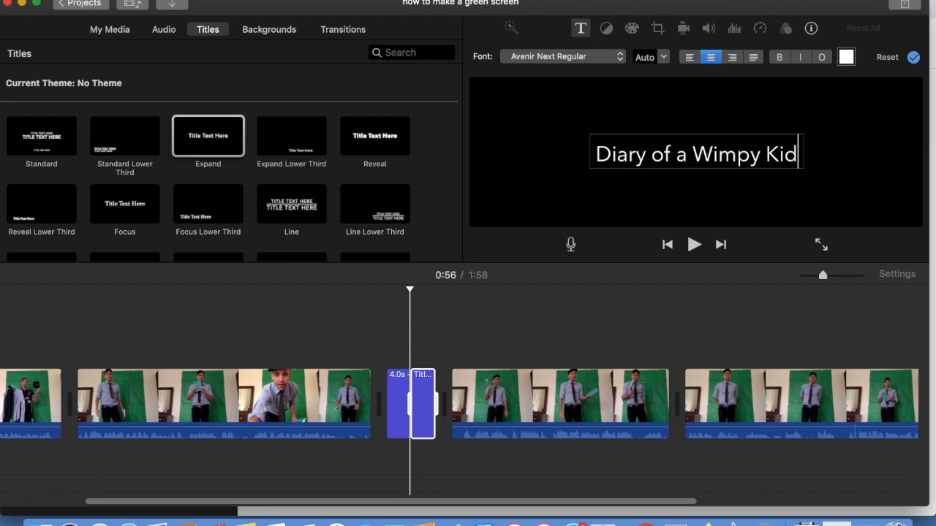
{"action": "key", "text": "super+a"}
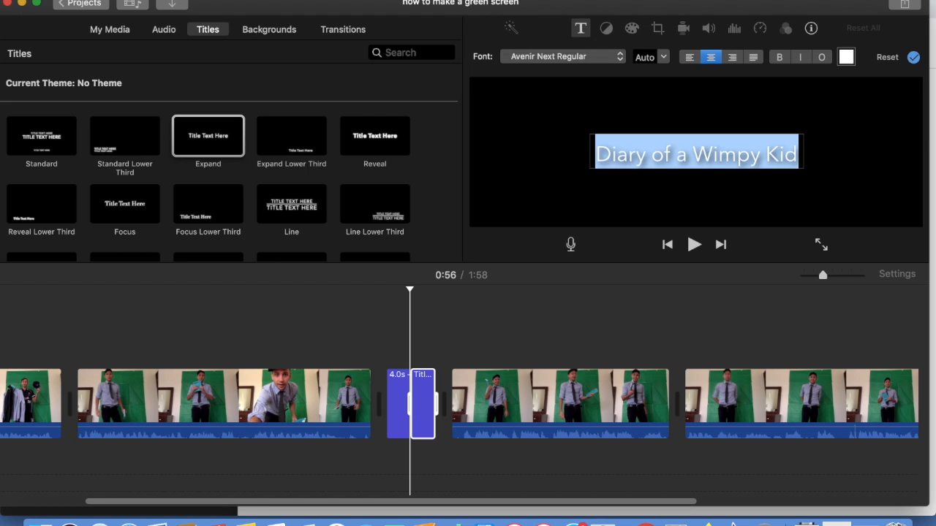
{"action": "key", "text": "Return"}
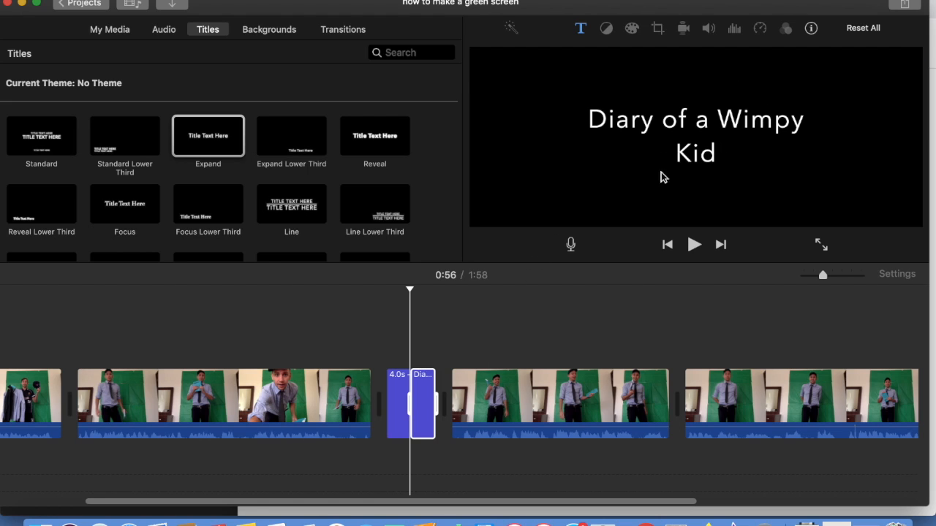
- Set the font size of the "Diary of a Wimpy Kid" title to 124, after trying 80
{"action": "left_click", "coordinate": [690, 112]}
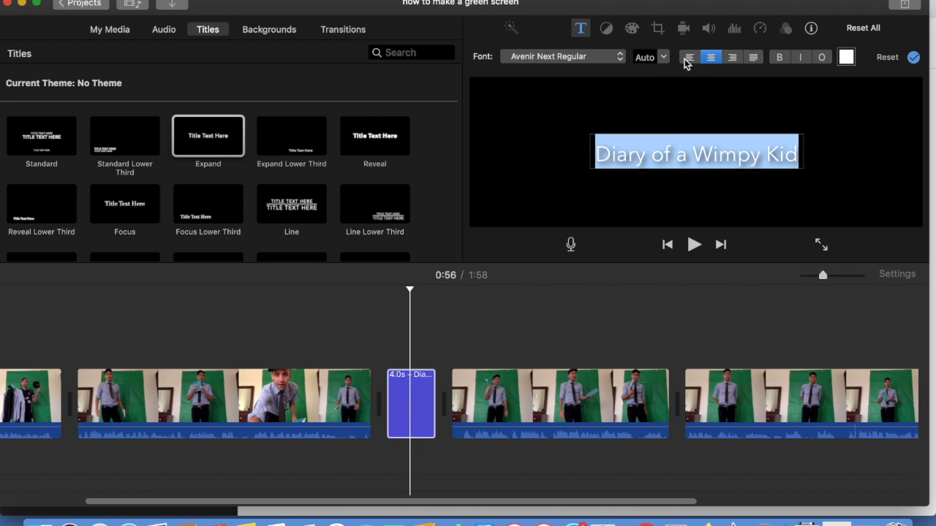
{"action": "left_click", "coordinate": [658, 57]}
{"action": "left_click", "coordinate": [663, 57]}
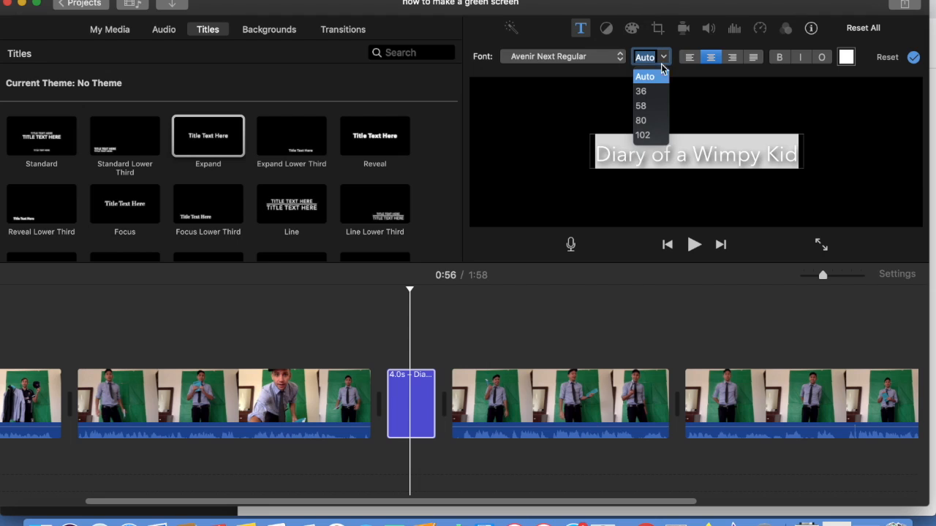
{"action": "left_click", "coordinate": [643, 121]}
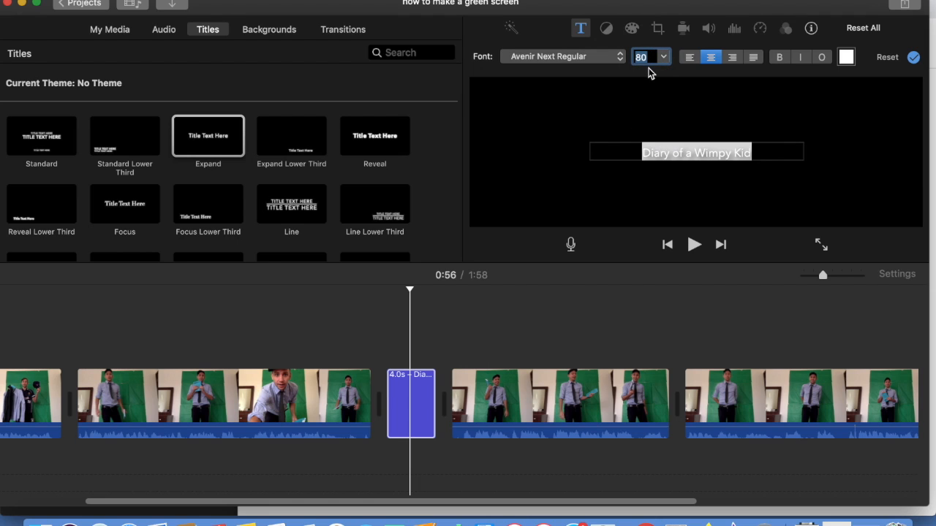
{"action": "left_click", "coordinate": [664, 58]}
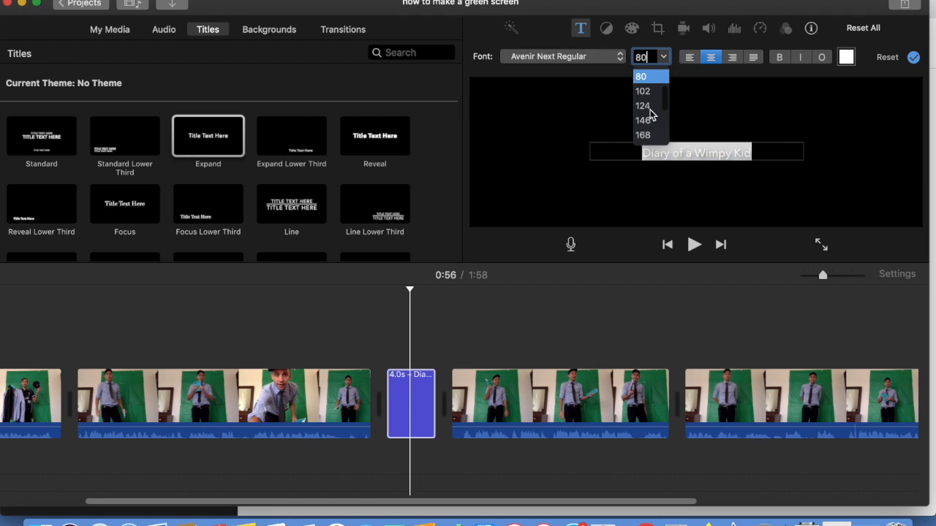
{"action": "left_click", "coordinate": [643, 106]}
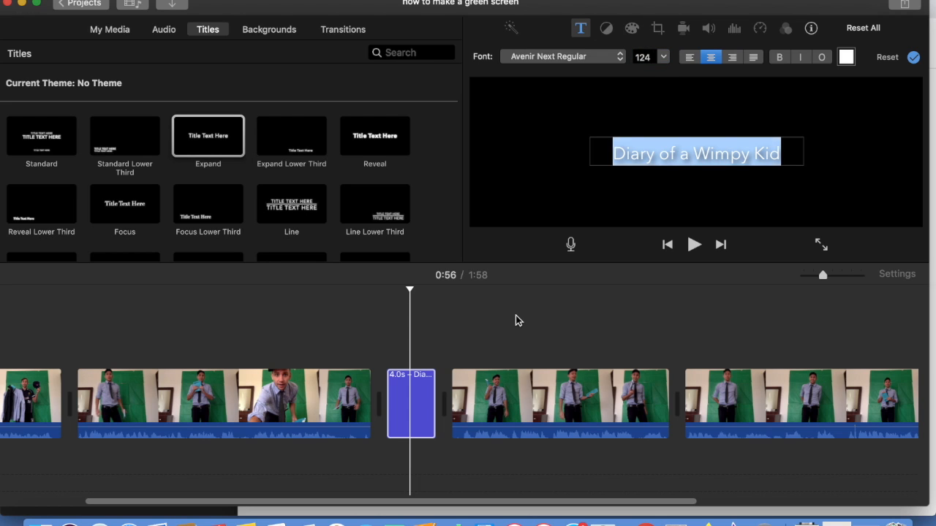
- Play the beginning of the video clip that follows the title card, then stop playback
{"action": "left_click", "coordinate": [439, 381]}
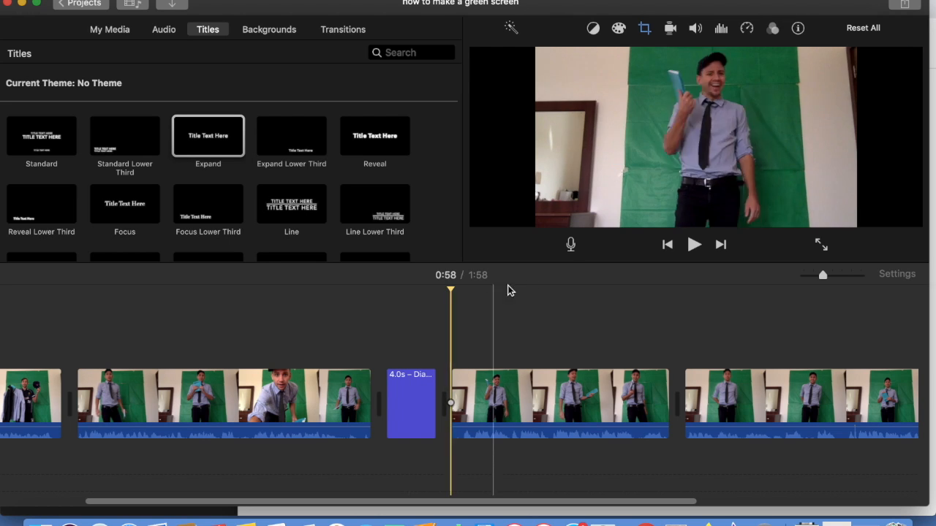
{"action": "key", "text": "space"}
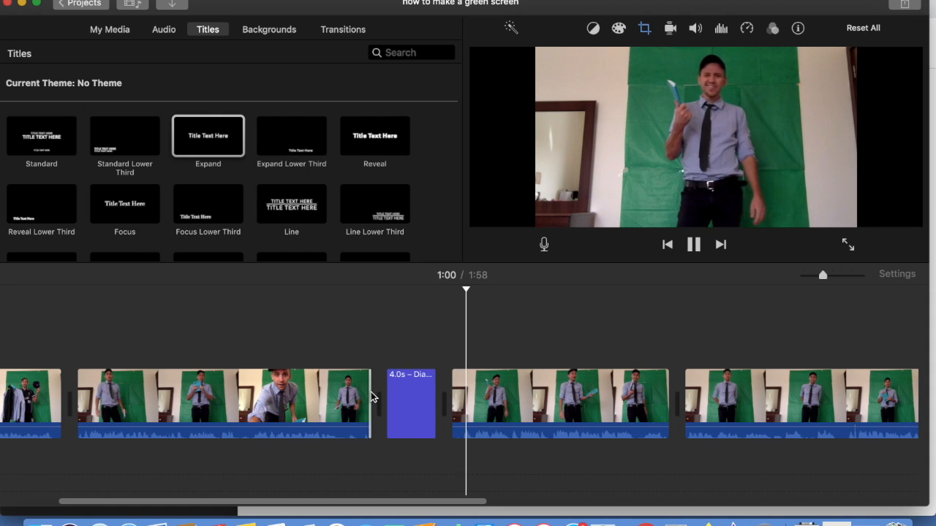
{"action": "key", "text": "space"}
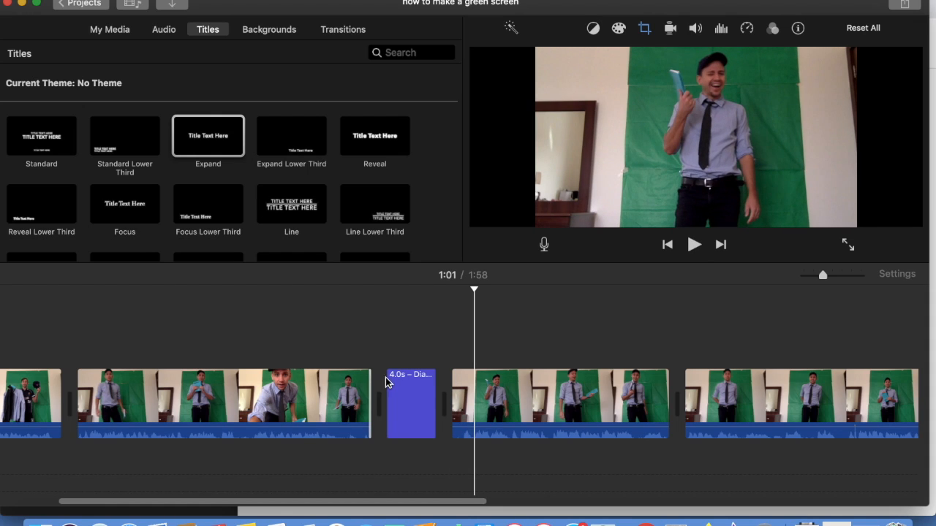
- Add a second Expand title right after the first title card with the text "Monologue Scene: Monday"
{"action": "left_click", "coordinate": [421, 375]}
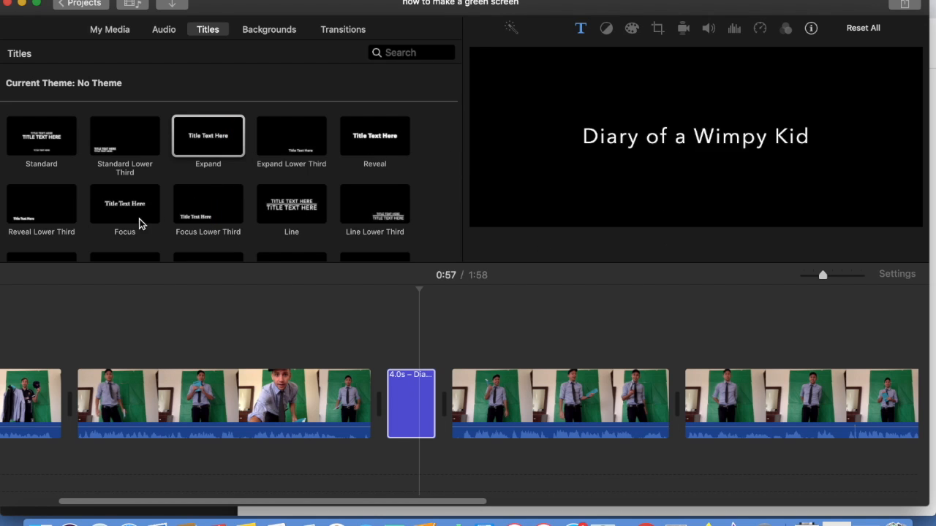
{"action": "left_click_drag", "start_coordinate": [204, 128], "coordinate": [439, 386]}
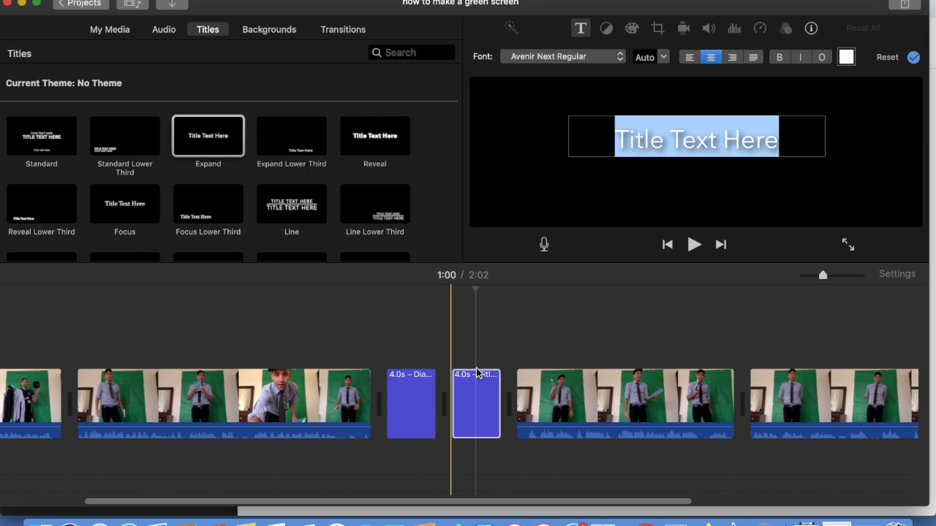
{"action": "type", "text": "So"}
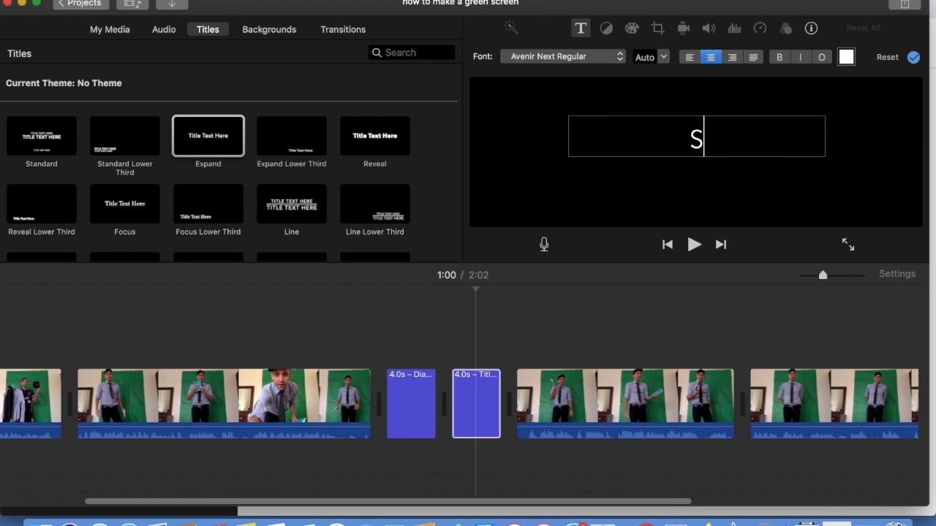
{"action": "key", "text": "BackSpace"}
{"action": "key", "text": "BackSpace"}
{"action": "type", "text": "Monol"}
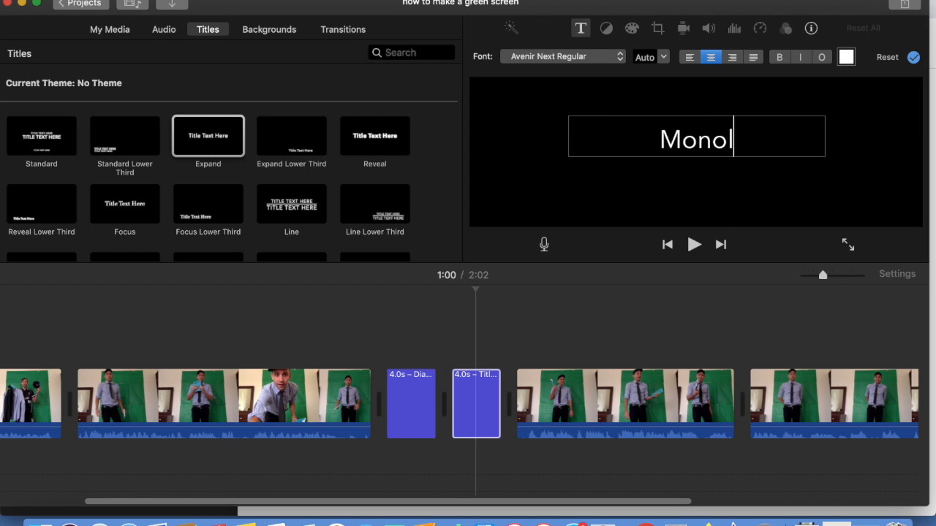
{"action": "type", "text": "ogue Scen"}
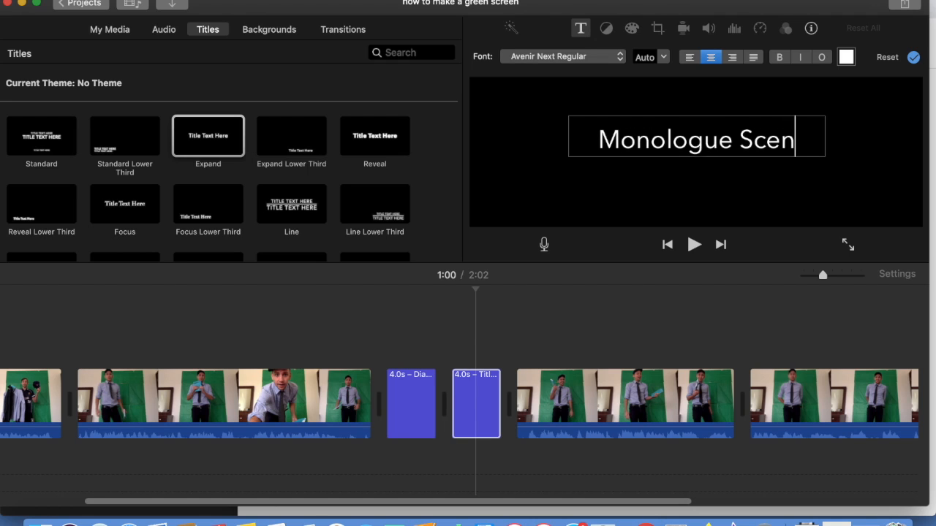
{"action": "type", "text": "e: Monday"}
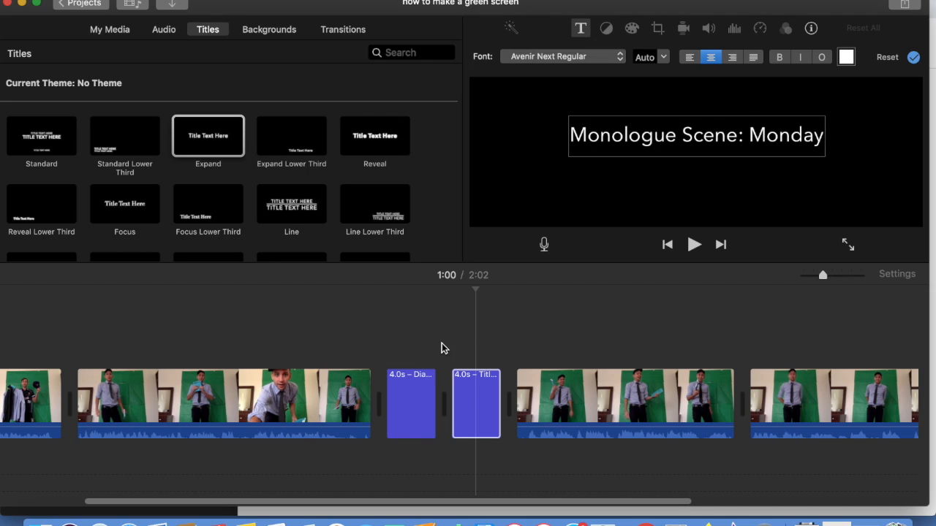
{"action": "left_click", "coordinate": [403, 388]}
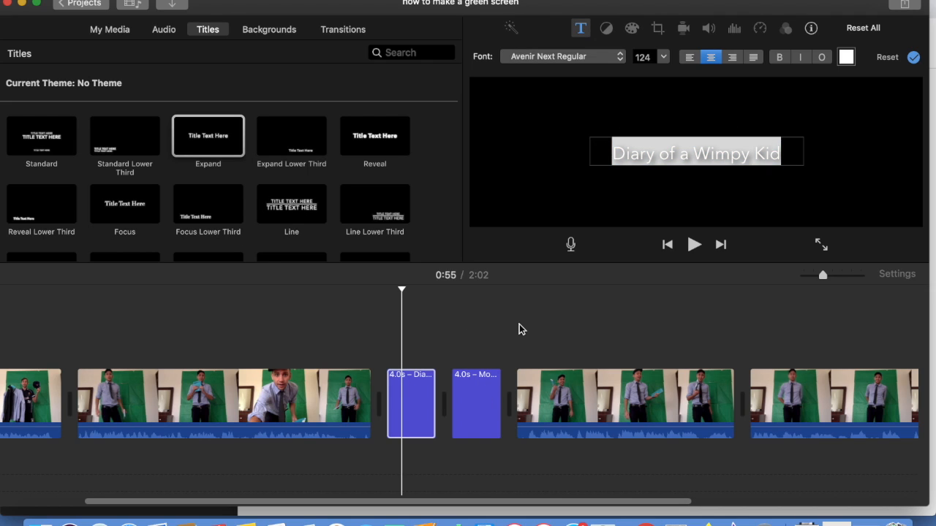
{"action": "left_click", "coordinate": [486, 397]}
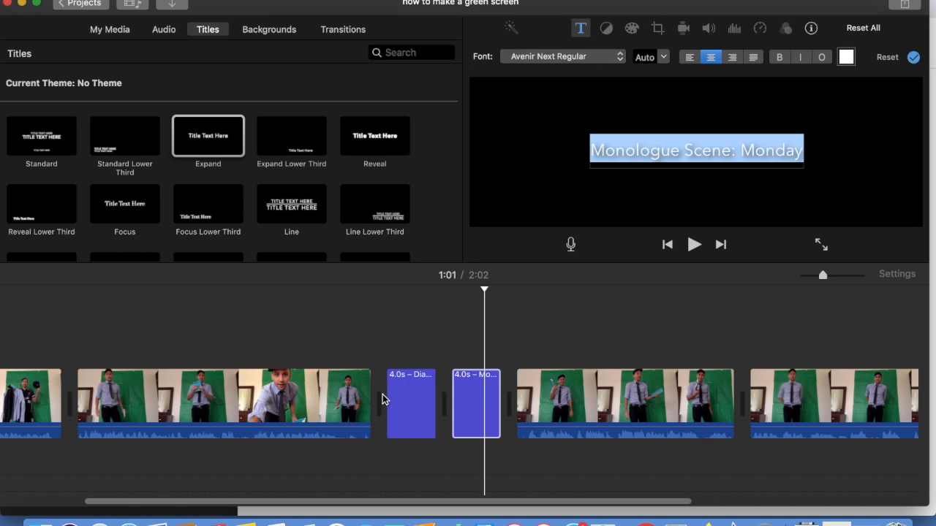
- Preview the song "Say Good Night" from the iTunes music library, lowering the system volume while it plays, and stop it
{"action": "left_click", "coordinate": [164, 31]}
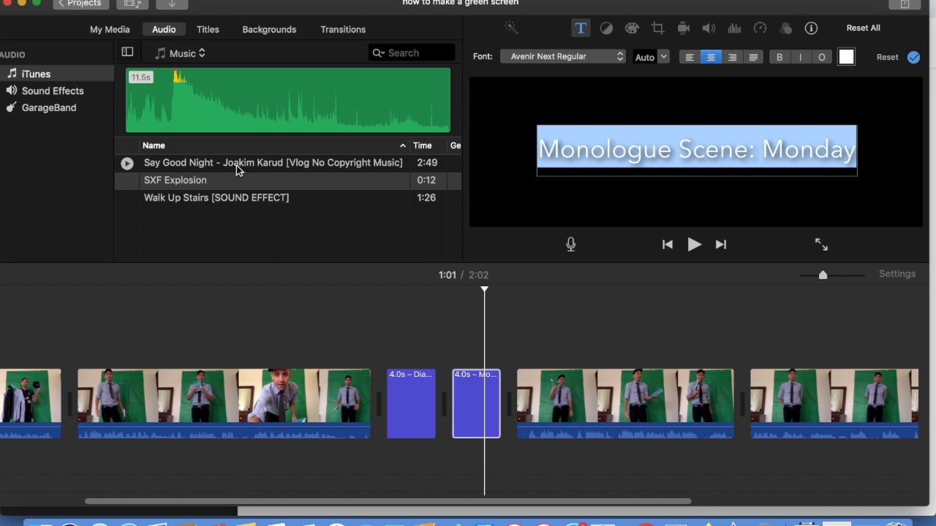
{"action": "left_click", "coordinate": [237, 167]}
{"action": "left_click", "coordinate": [228, 165]}
{"action": "left_click", "coordinate": [128, 164]}
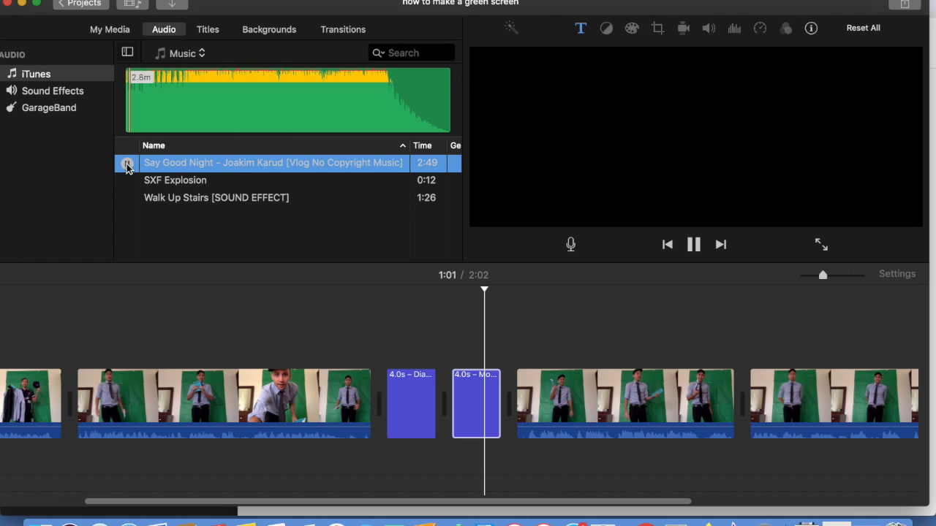
{"action": "key", "text": "XF86AudioLowerVolume"}
{"action": "key", "text": "XF86AudioLowerVolume"}
{"action": "key", "text": "XF86AudioLowerVolume"}
{"action": "key", "text": "XF86AudioLowerVolume"}
{"action": "key", "text": "XF86AudioLowerVolume"}
{"action": "key", "text": "XF86AudioLowerVolume"}
{"action": "key", "text": "XF86AudioLowerVolume"}
{"action": "key", "text": "XF86AudioLowerVolume"}
{"action": "key", "text": "XF86AudioLowerVolume"}
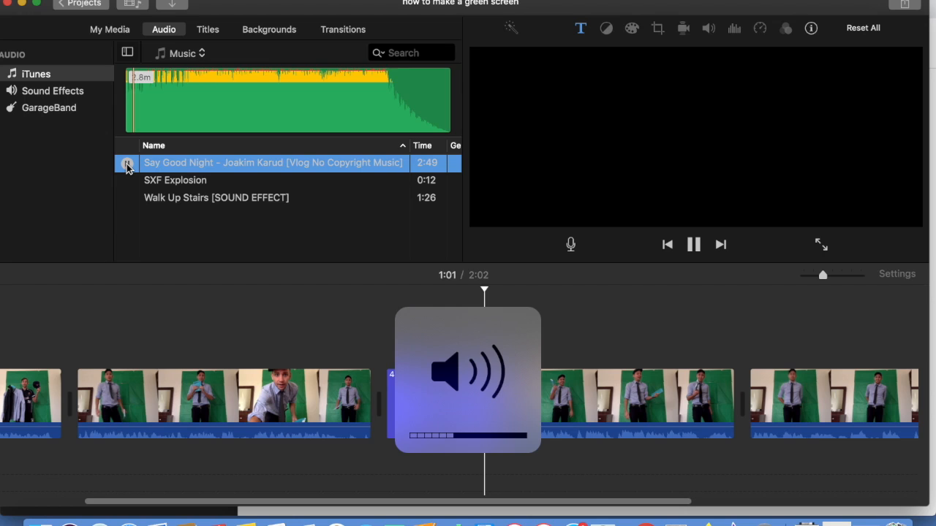
{"action": "left_click", "coordinate": [127, 165]}
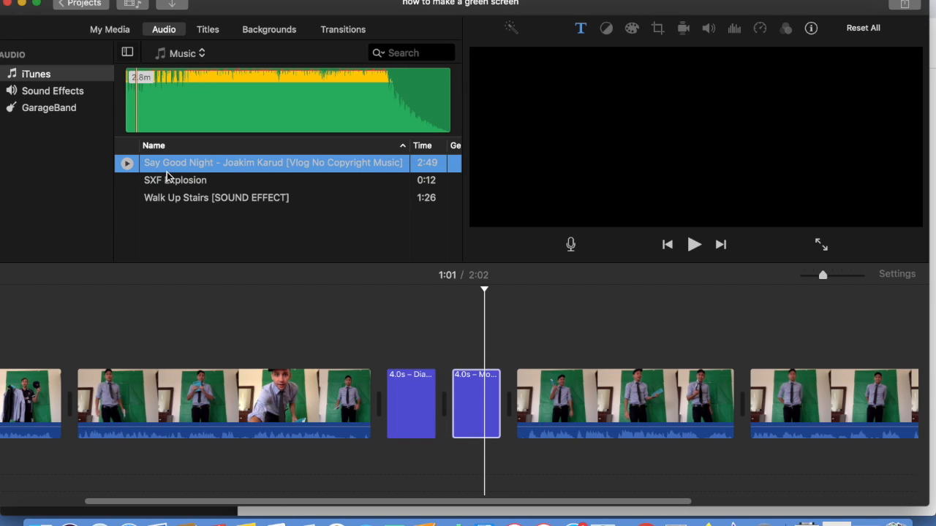
- Add the song "Say Good Night" to the timeline as music starting under the "Diary of a Wimpy Kid" title card
{"action": "left_click_drag", "start_coordinate": [199, 197], "coordinate": [255, 300]}
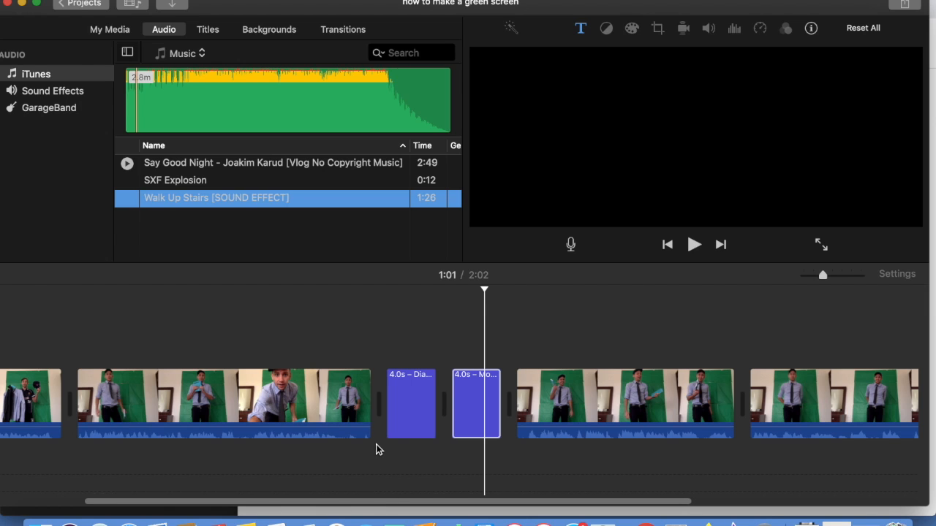
{"action": "left_click", "coordinate": [319, 163]}
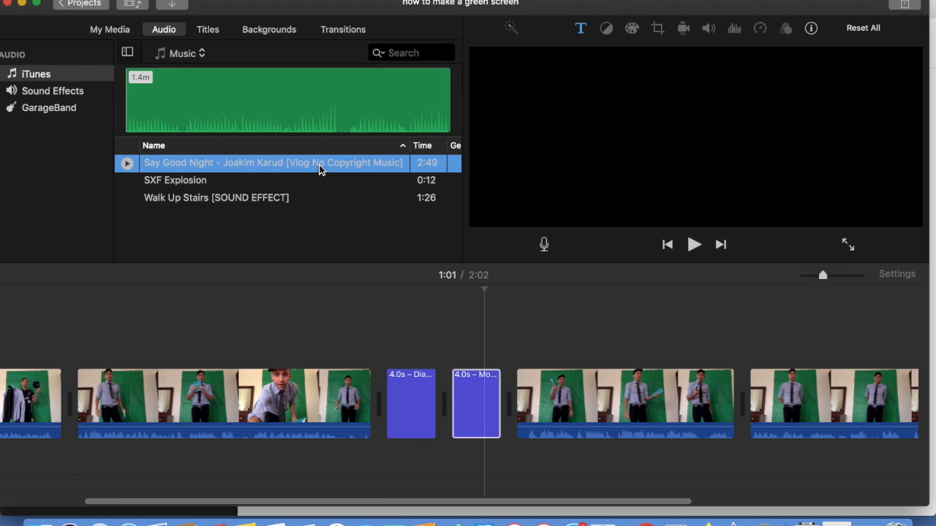
{"action": "left_click", "coordinate": [343, 198]}
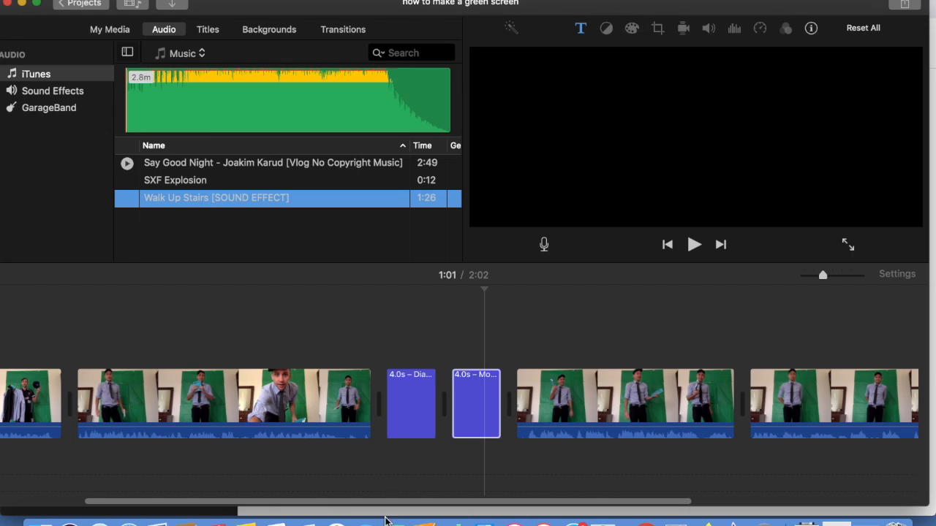
{"action": "left_click", "coordinate": [352, 166]}
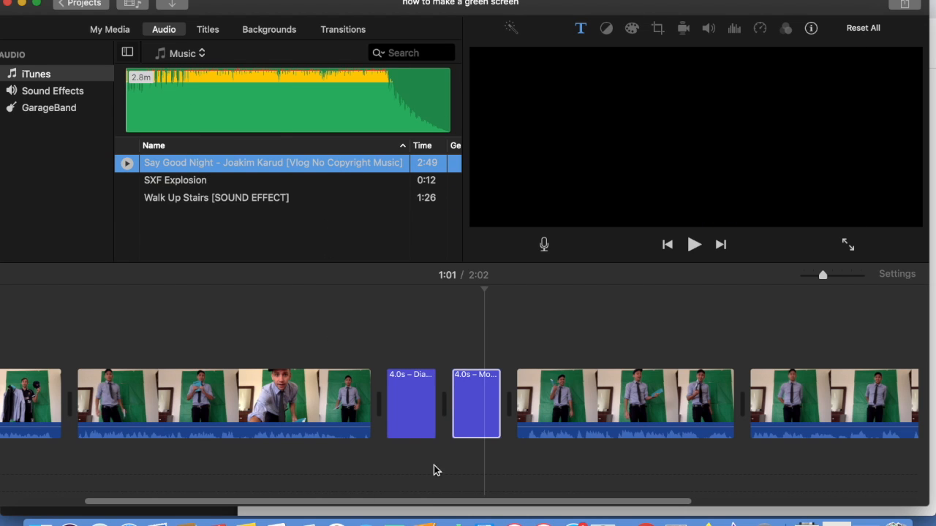
{"action": "left_click", "coordinate": [397, 476]}
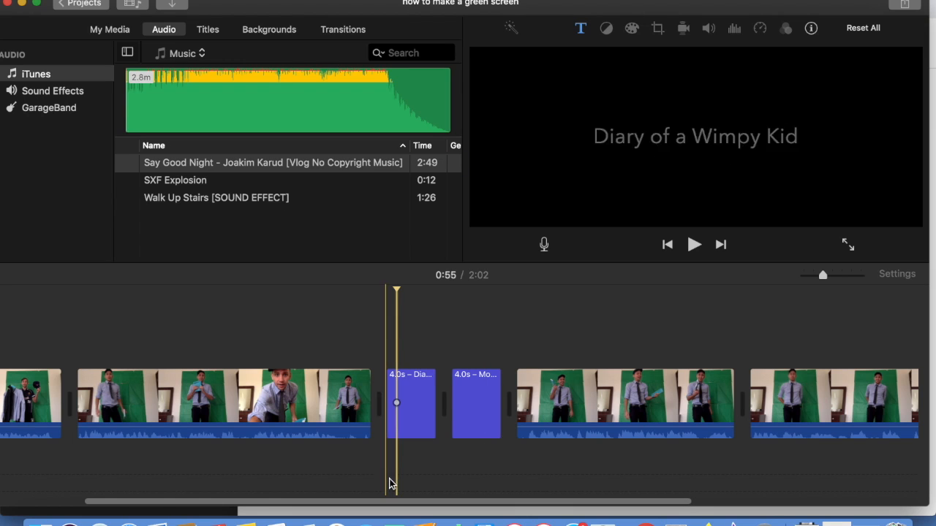
{"action": "key", "text": "q"}
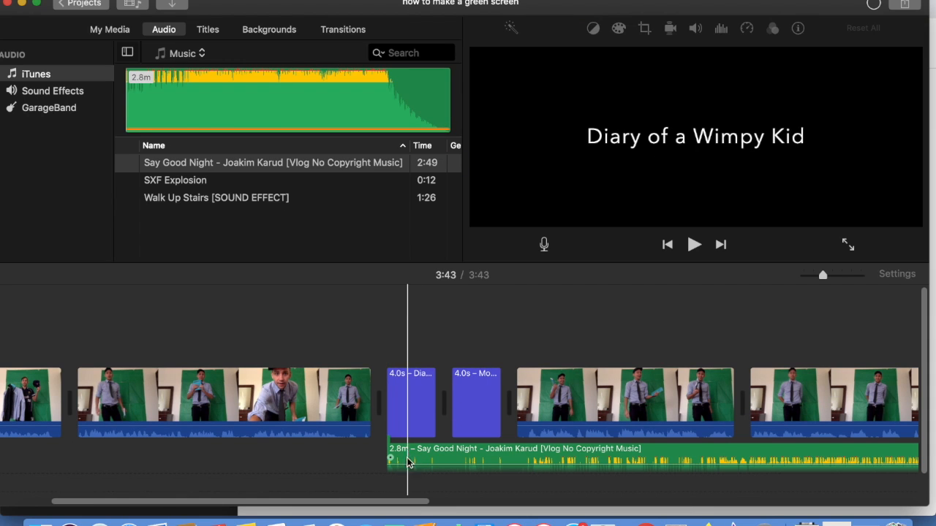
- Trim the beginning off the "Say Good Night" track, leaving 2.2 minutes, and align its start with the first title card
{"action": "left_click", "coordinate": [414, 459]}
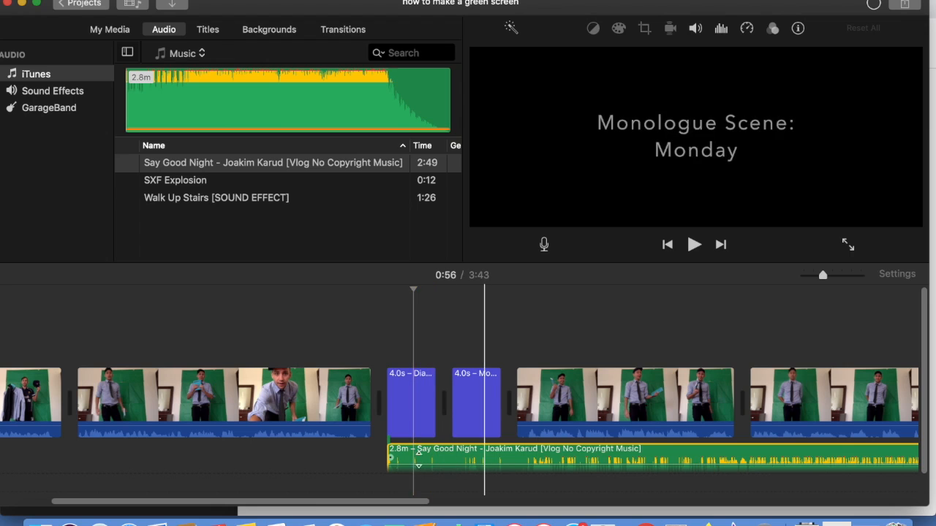
{"action": "left_click_drag", "start_coordinate": [388, 457], "coordinate": [770, 474]}
{"action": "left_click_drag", "start_coordinate": [814, 453], "coordinate": [430, 475]}
- Split the music where the video clip after the Monday title card begins and delete the remaining part of the song
{"action": "key", "text": "space"}
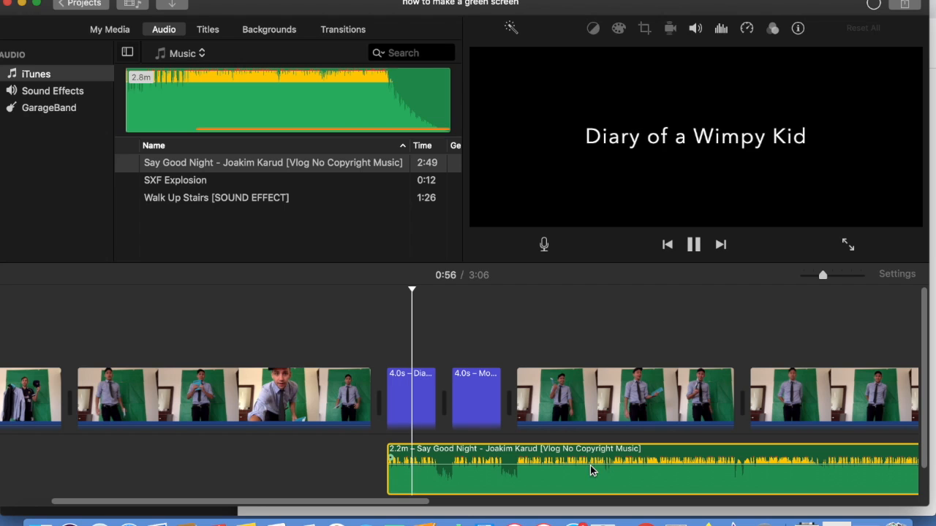
{"action": "scroll", "coordinate": [675, 459], "scroll_direction": "right", "scroll_amount": 3}
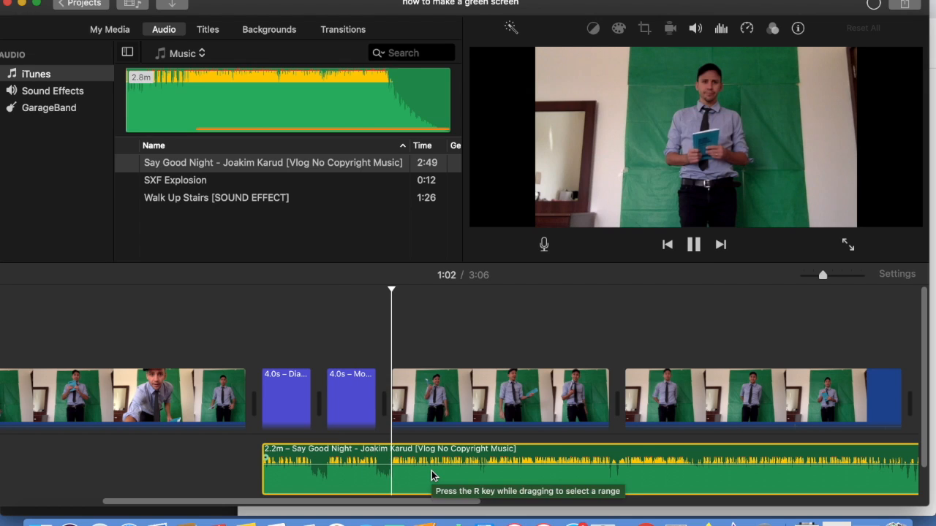
{"action": "key", "text": "space"}
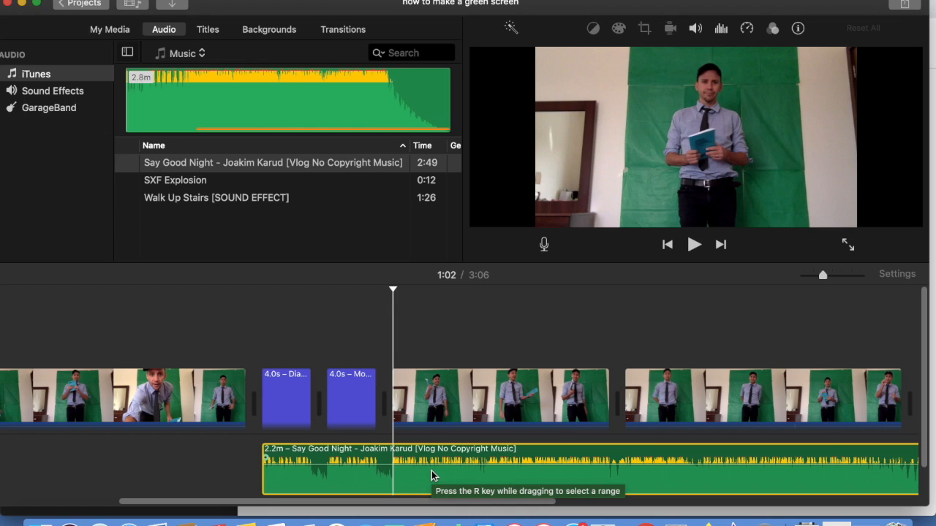
{"action": "key", "text": "super+b"}
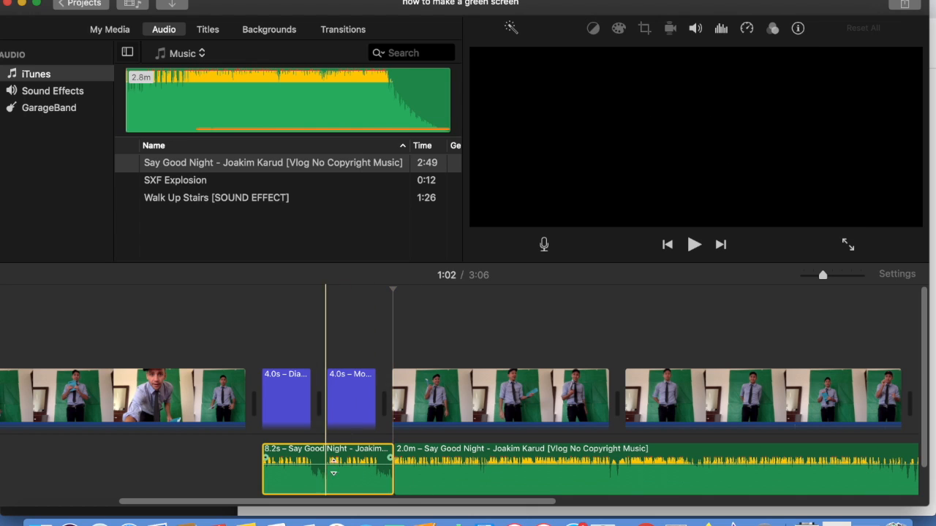
{"action": "left_click", "coordinate": [453, 468]}
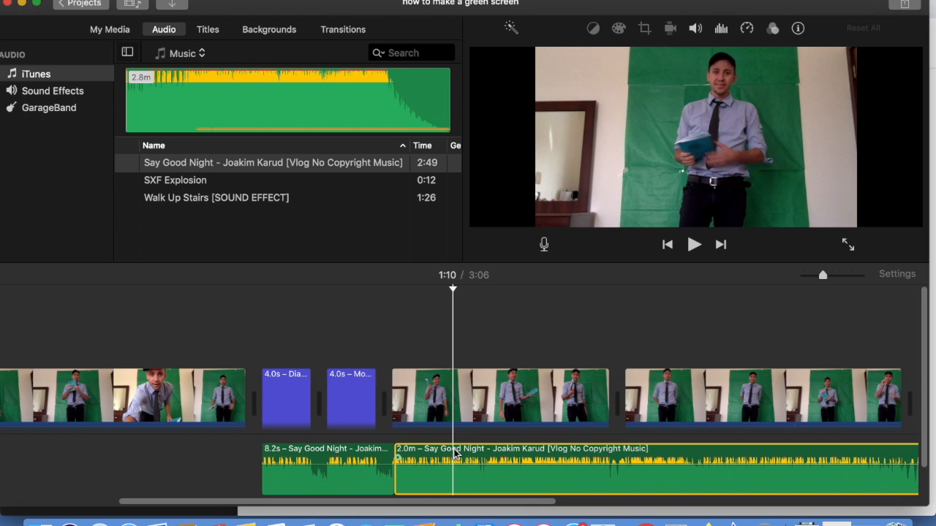
{"action": "key", "text": "Delete"}
- Play the title cards with the shortened music into the following clip, adjusting the system volume, and stop playback
{"action": "left_click", "coordinate": [241, 459]}
{"action": "key", "text": "space"}
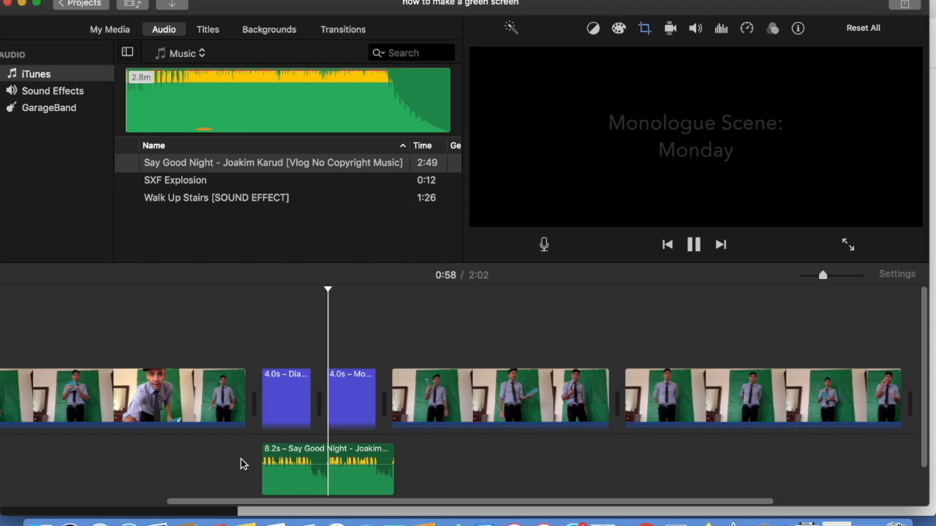
{"action": "key", "text": "F12"}
{"action": "key", "text": "F11"}
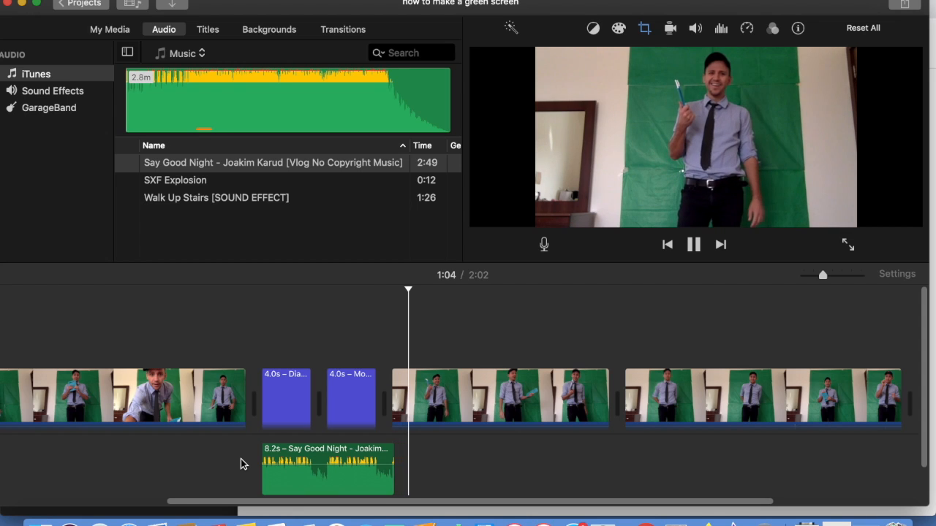
{"action": "key", "text": "F12"}
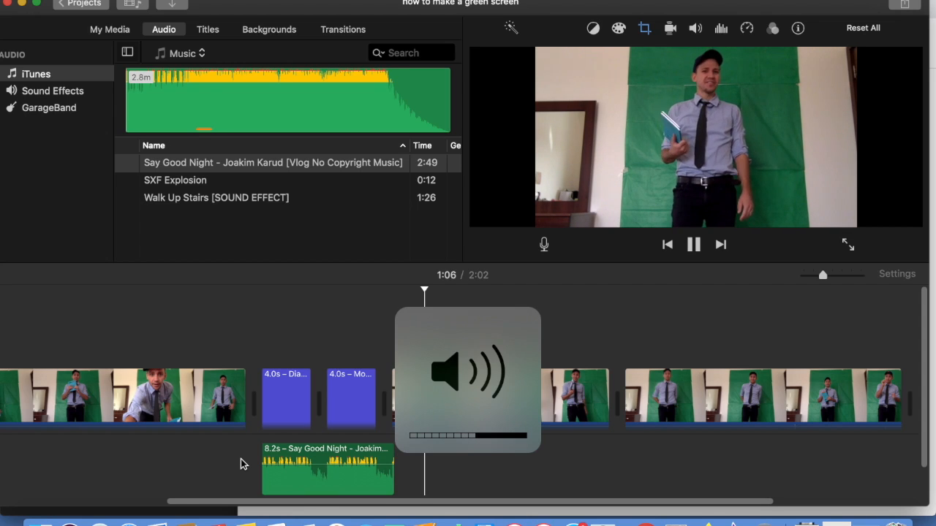
{"action": "key", "text": "space"}
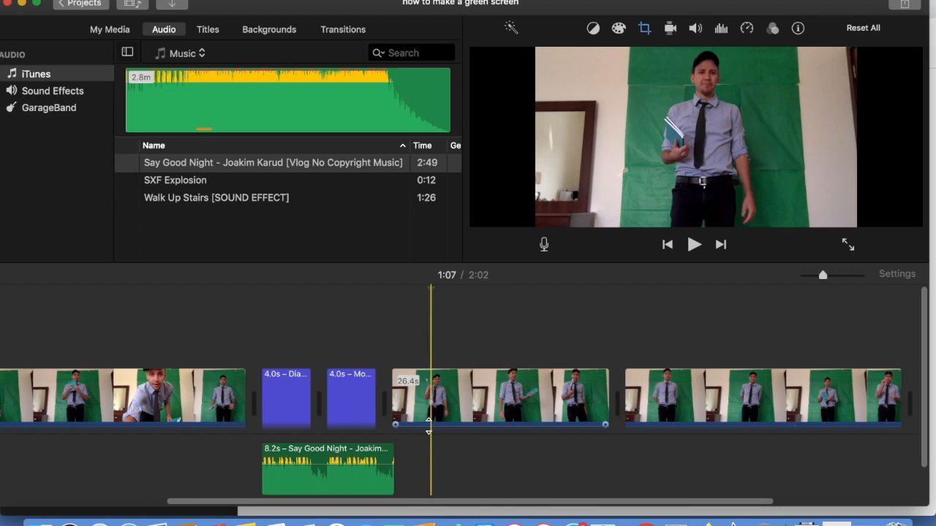
- Raise the volume of the video clip after the title cards slightly and play part of it to check the sound
{"action": "left_click", "coordinate": [423, 426]}
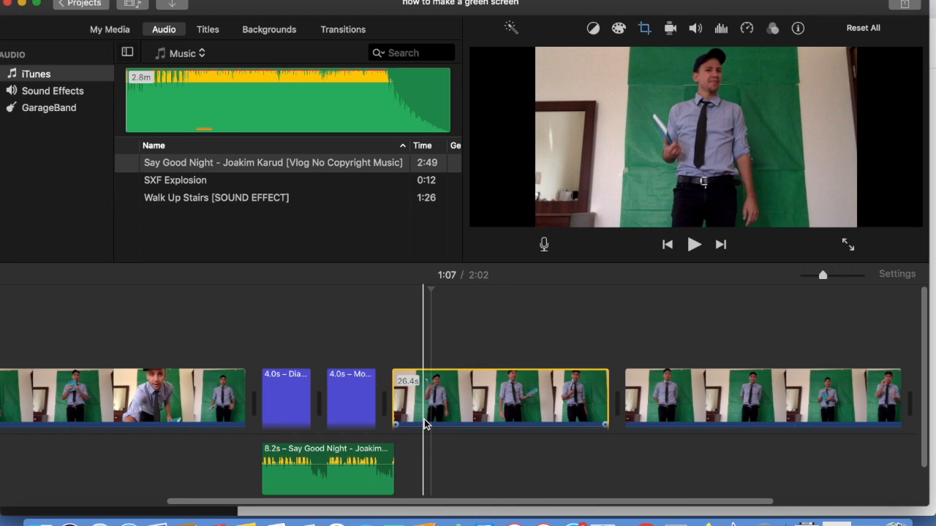
{"action": "double_click", "coordinate": [421, 403]}
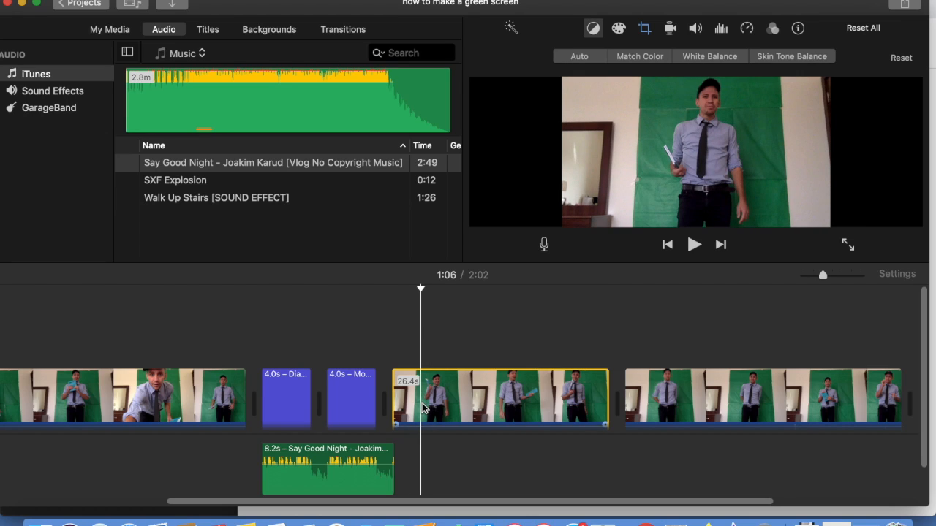
{"action": "left_click", "coordinate": [696, 29]}
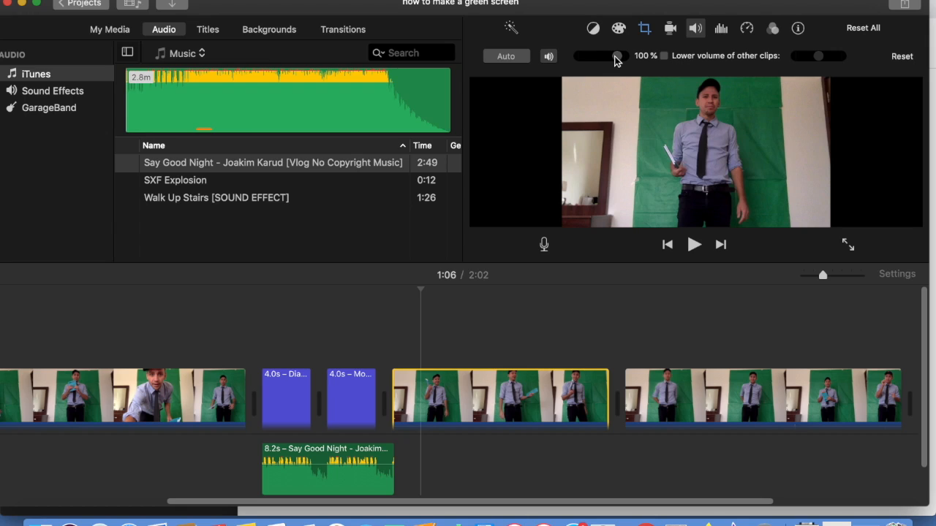
{"action": "left_click_drag", "start_coordinate": [618, 56], "coordinate": [620, 55]}
{"action": "left_click", "coordinate": [437, 342]}
{"action": "key", "text": "space"}
{"action": "key", "text": "space"}
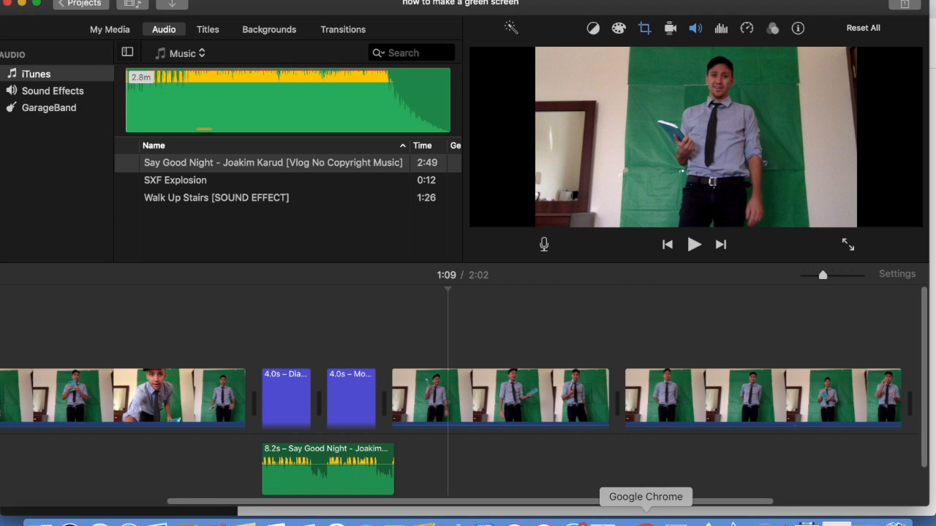
- Switch to Google Chrome and search Google for "boys bedroom wallpaper"
{"action": "left_click", "coordinate": [646, 521]}
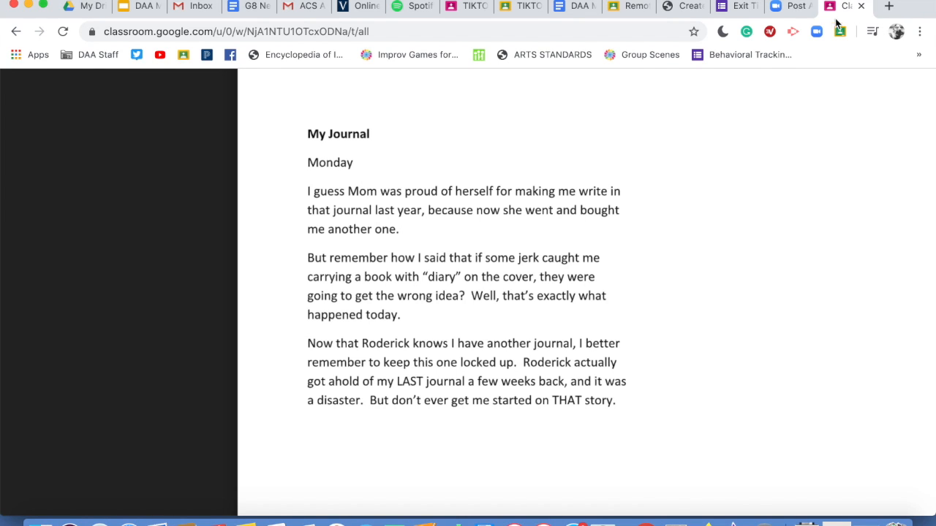
{"action": "left_click", "coordinate": [608, 33]}
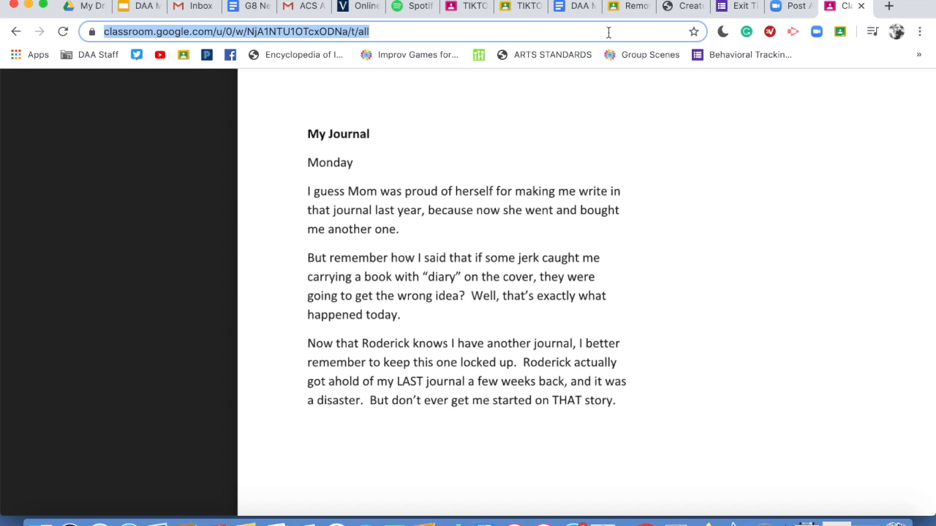
{"action": "type", "text": "boys bedroom"}
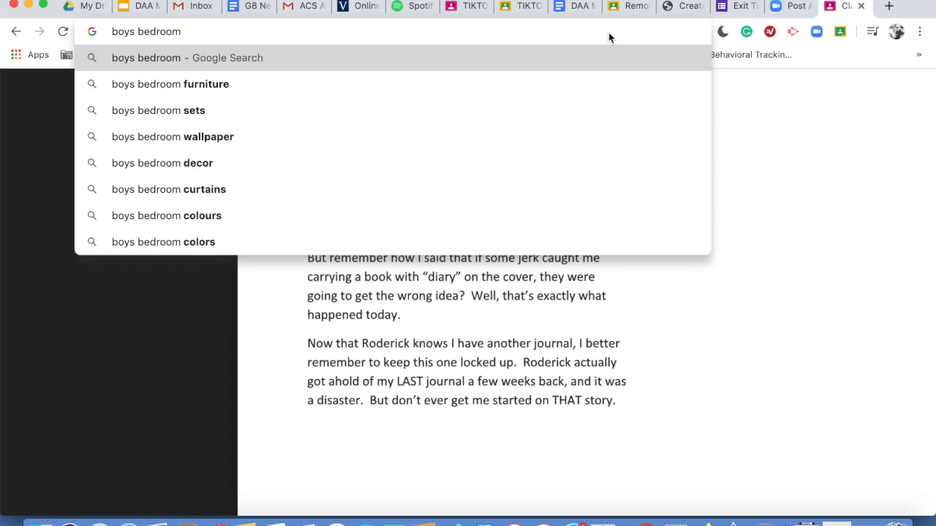
{"action": "key", "text": "Down"}
{"action": "key", "text": "Up"}
{"action": "key", "text": "Down"}
{"action": "key", "text": "Down"}
{"action": "key", "text": "Down"}
{"action": "key", "text": "Return"}
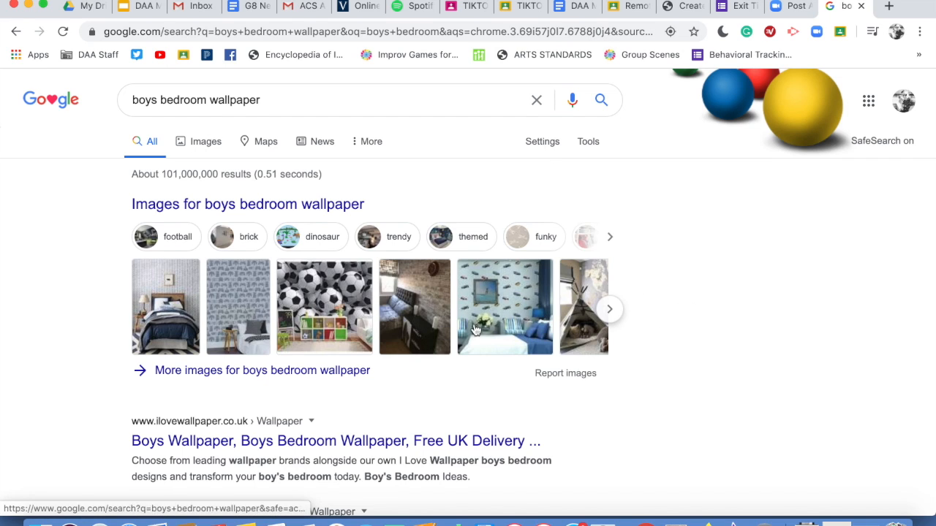
- Open the image results and save the Avengers boys bedroom mural picture as a JPEG named "avengers" in Downloads
{"action": "left_click", "coordinate": [327, 289]}
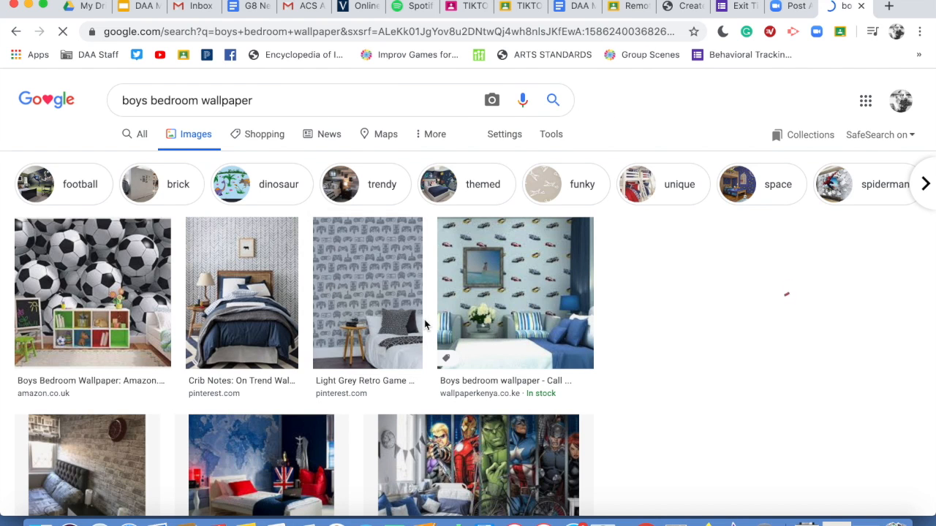
{"action": "scroll", "coordinate": [424, 322], "scroll_direction": "down", "scroll_amount": 4}
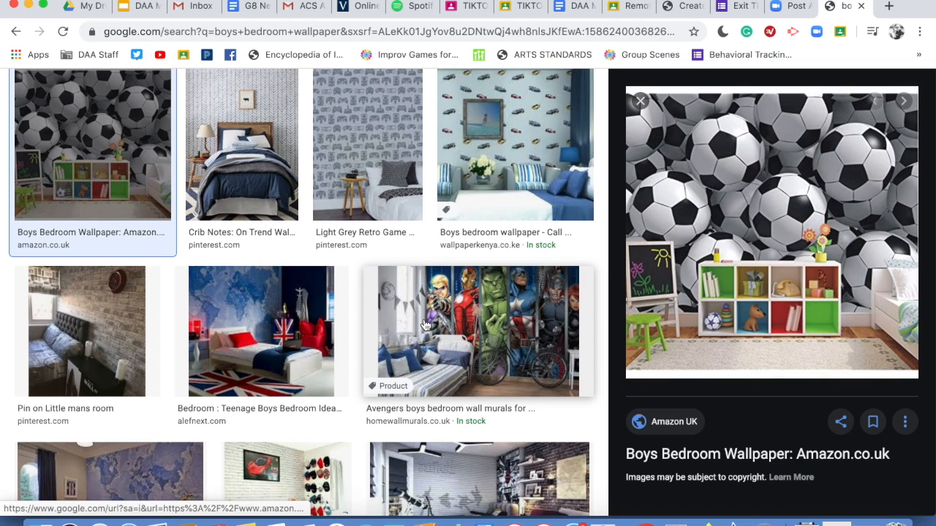
{"action": "left_click", "coordinate": [450, 332]}
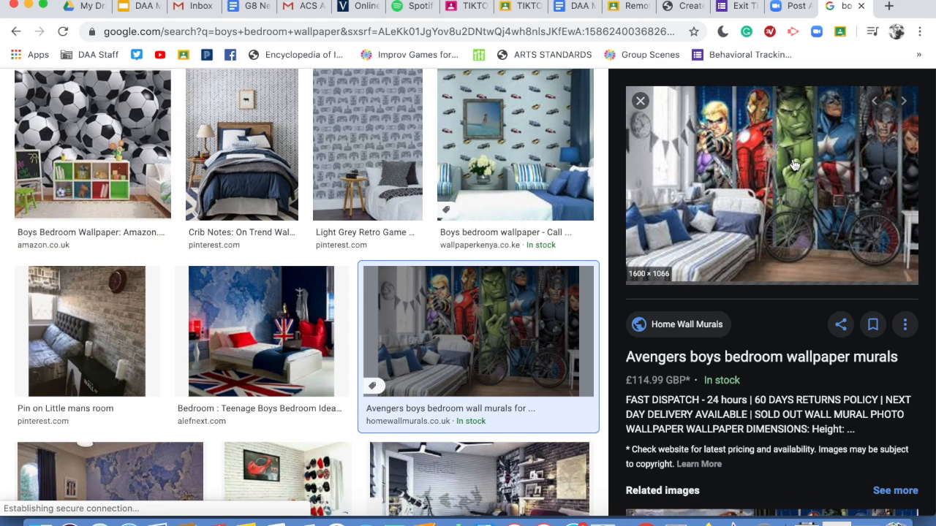
{"action": "right_click", "coordinate": [497, 333]}
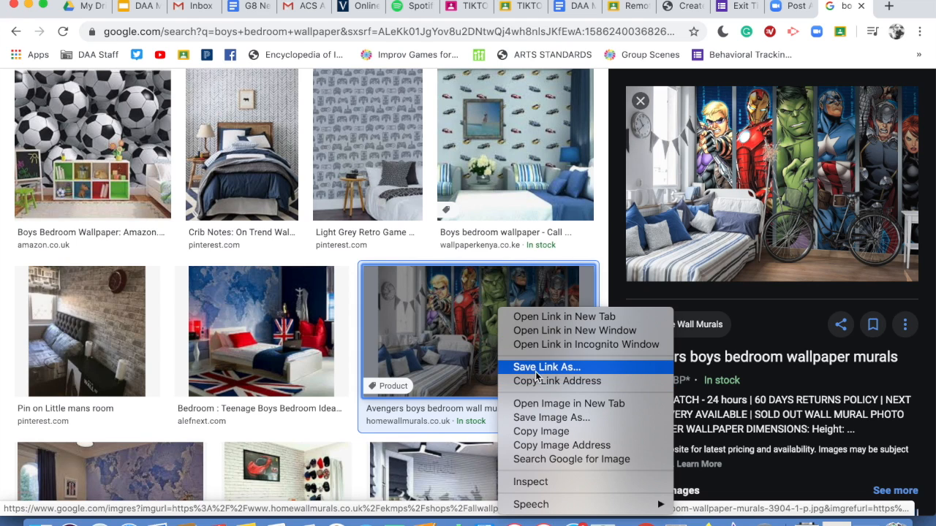
{"action": "left_click", "coordinate": [552, 418]}
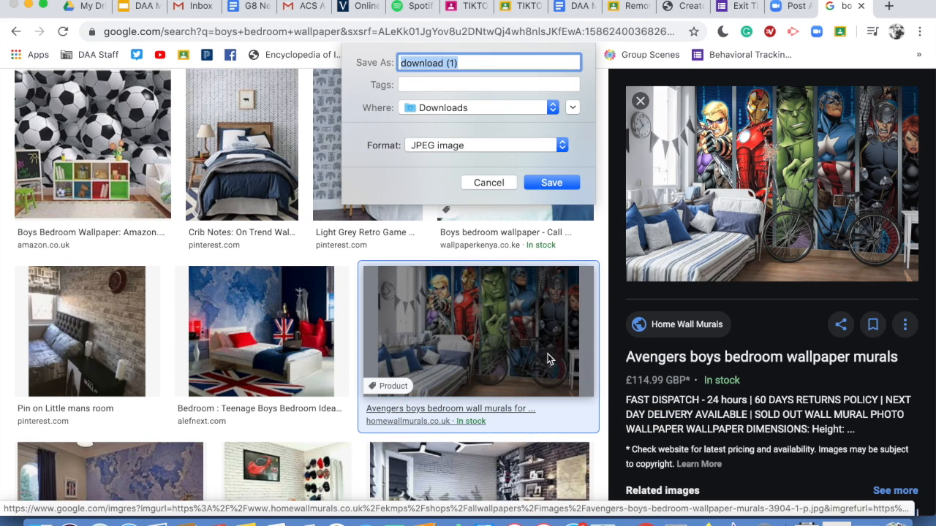
{"action": "type", "text": "avern"}
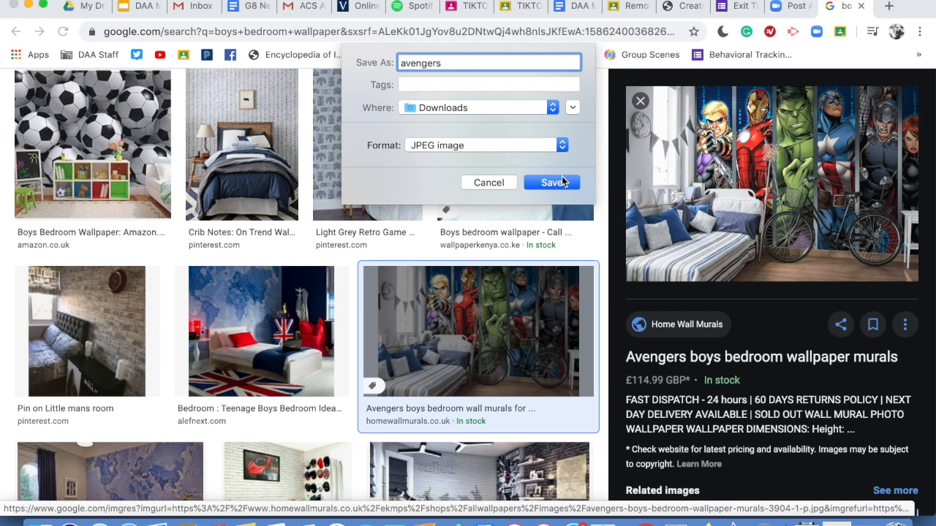
{"action": "left_click", "coordinate": [552, 183]}
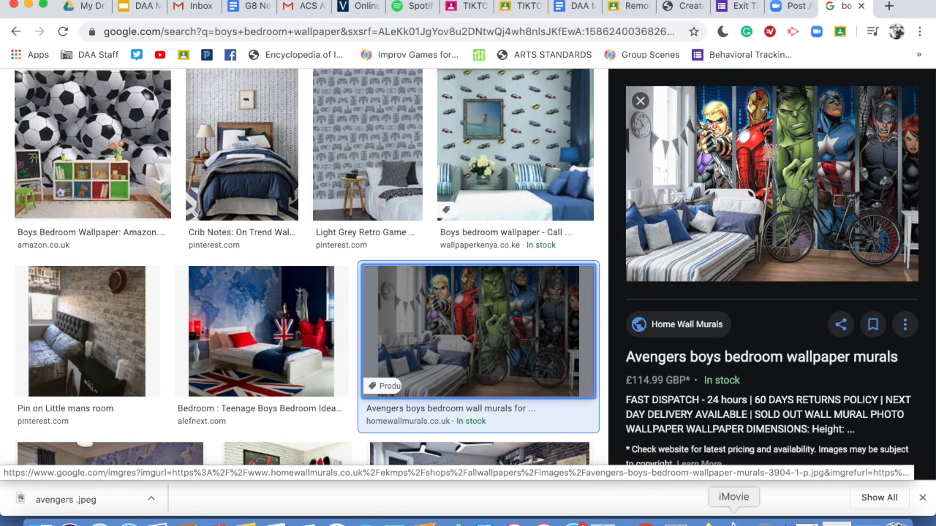
- Switch to iMovie and import the "avengers .jpeg" picture from the Downloads folder into the project media
{"action": "left_click", "coordinate": [734, 521]}
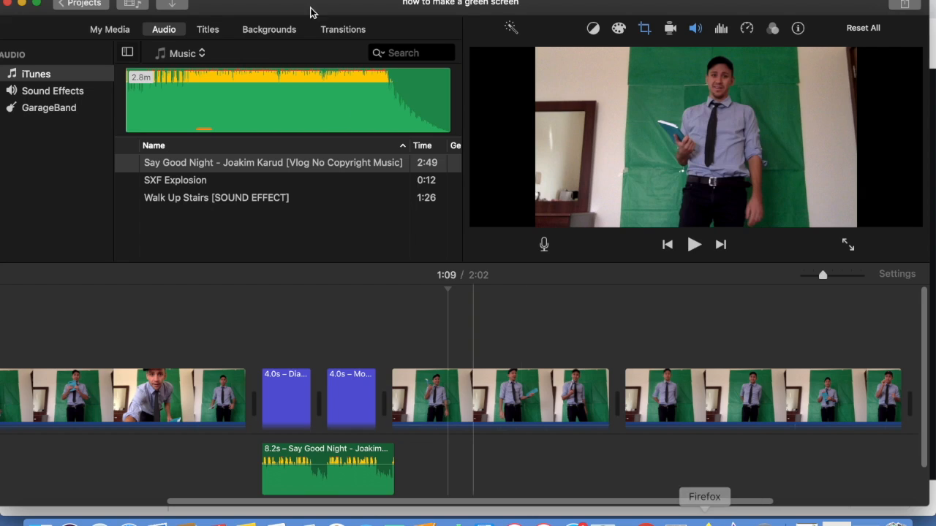
{"action": "left_click", "coordinate": [265, 30]}
{"action": "left_click", "coordinate": [111, 31]}
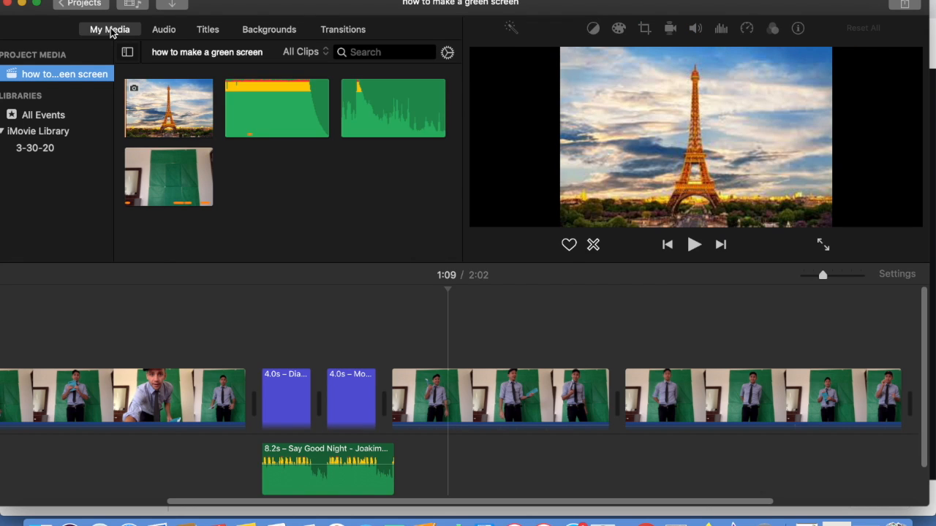
{"action": "left_click", "coordinate": [168, 5]}
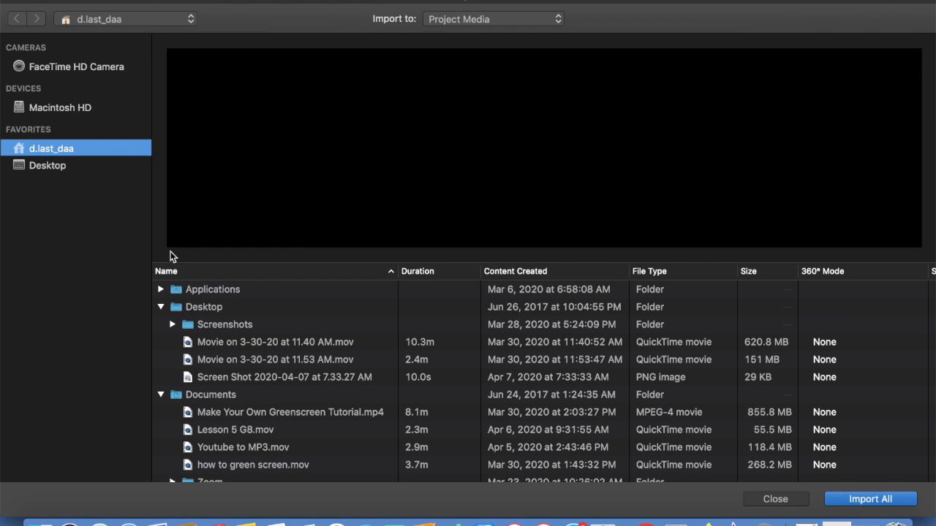
{"action": "scroll", "coordinate": [183, 370], "scroll_direction": "down", "scroll_amount": 5}
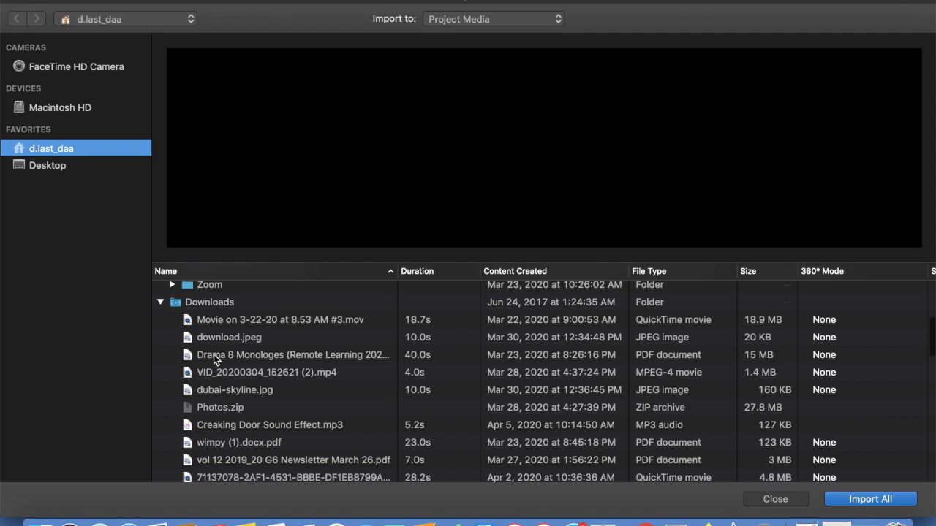
{"action": "scroll", "coordinate": [214, 354], "scroll_direction": "down", "scroll_amount": 15}
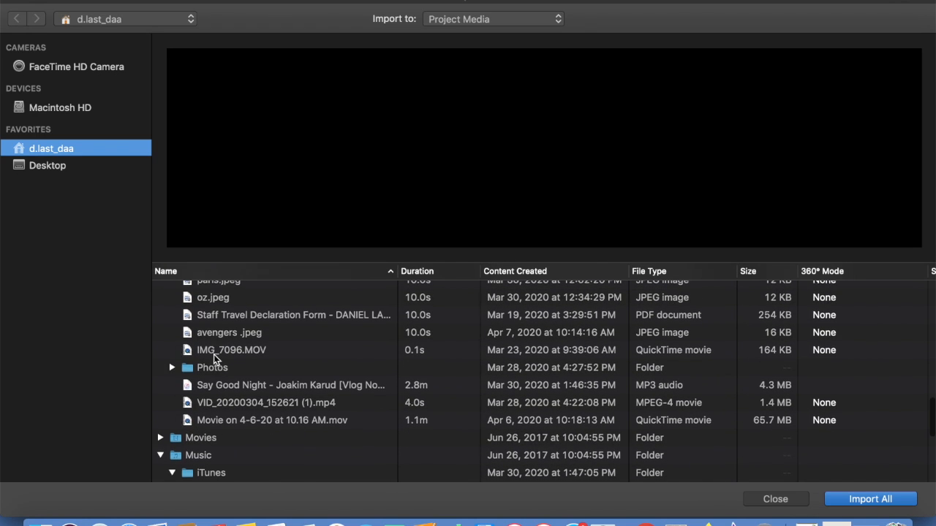
{"action": "scroll", "coordinate": [214, 355], "scroll_direction": "up", "scroll_amount": 5}
{"action": "scroll", "coordinate": [214, 355], "scroll_direction": "down", "scroll_amount": 3}
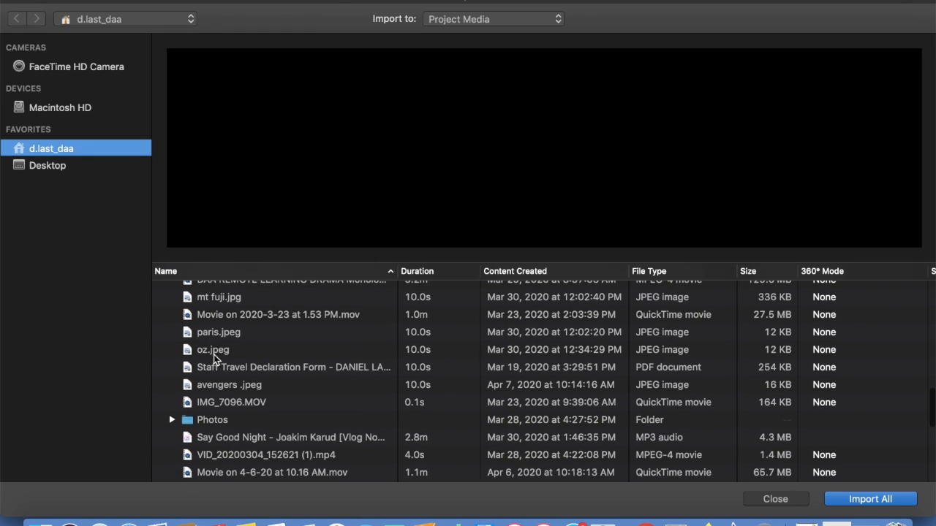
{"action": "scroll", "coordinate": [214, 358], "scroll_direction": "down", "scroll_amount": 1}
{"action": "left_click", "coordinate": [220, 374]}
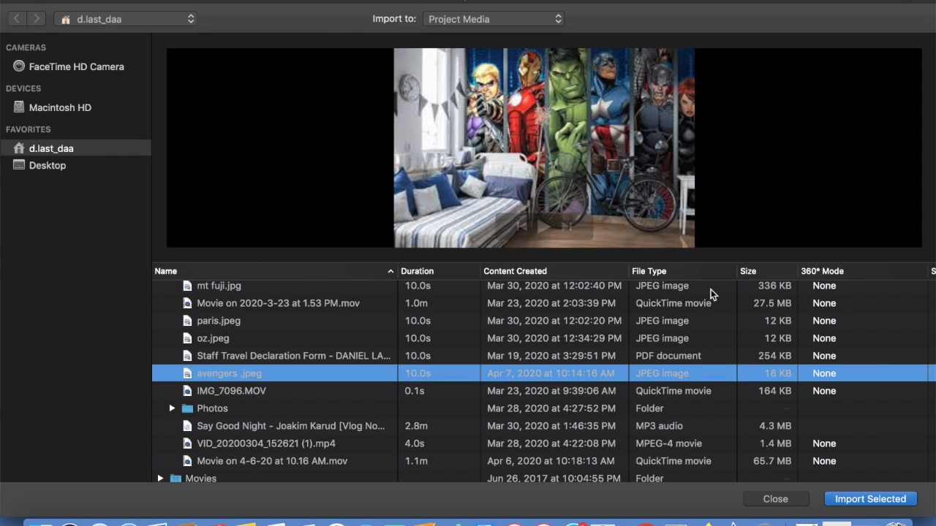
{"action": "left_click", "coordinate": [856, 501]}
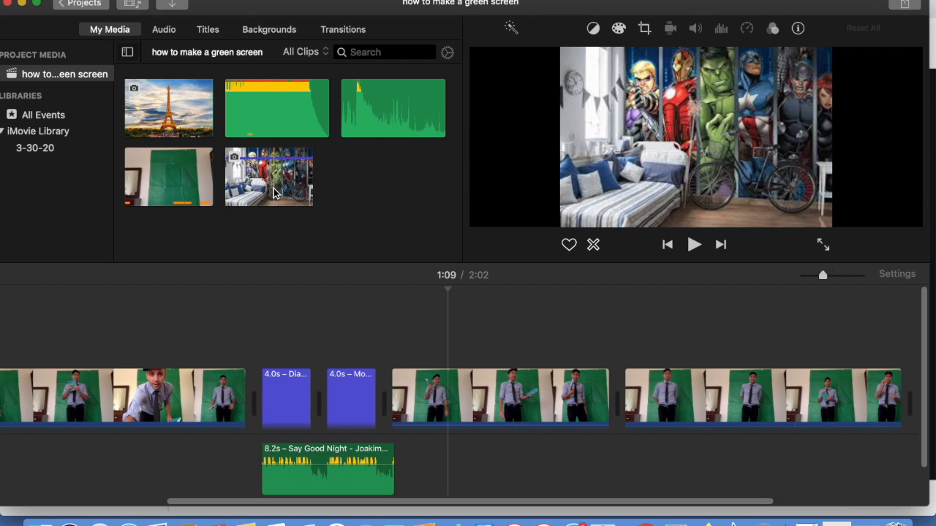
- Insert the avengers picture after the second title card and place the following green-screen clip above it, aligned with the picture's start
{"action": "left_click_drag", "start_coordinate": [278, 183], "coordinate": [402, 406]}
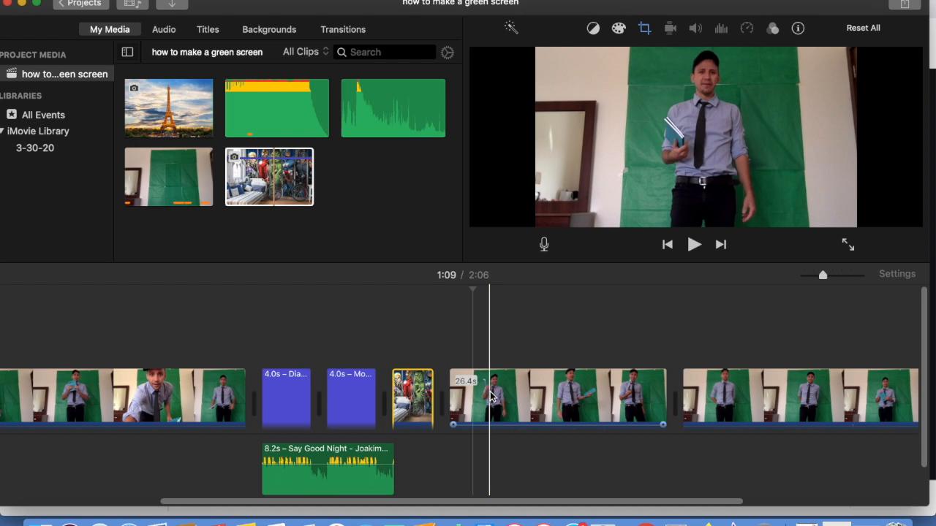
{"action": "left_click", "coordinate": [477, 384]}
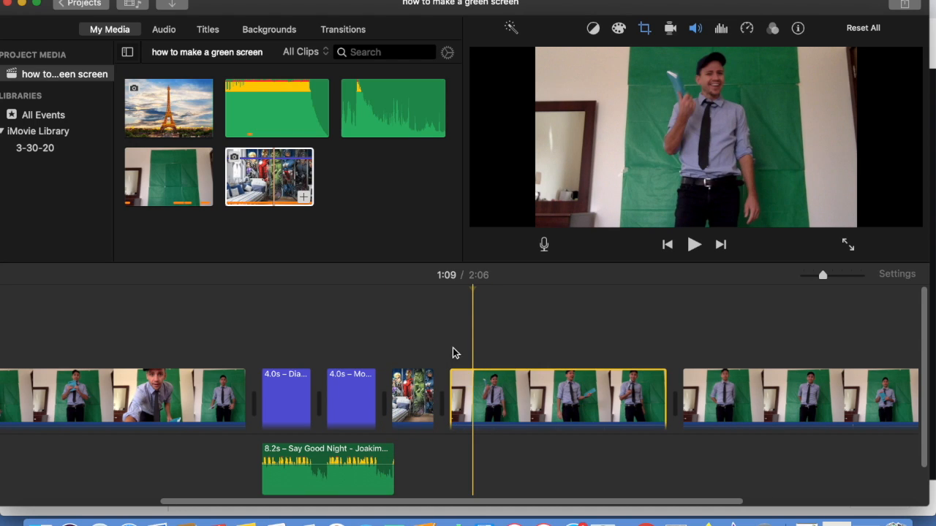
{"action": "left_click_drag", "start_coordinate": [506, 392], "coordinate": [449, 337]}
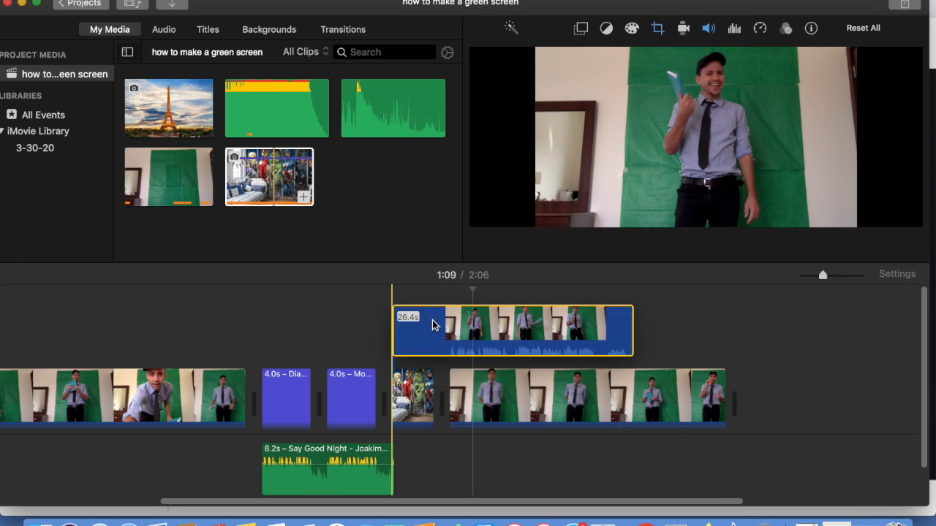
- Set the duration of the avengers picture in the timeline to 100 seconds
{"action": "left_click", "coordinate": [403, 385]}
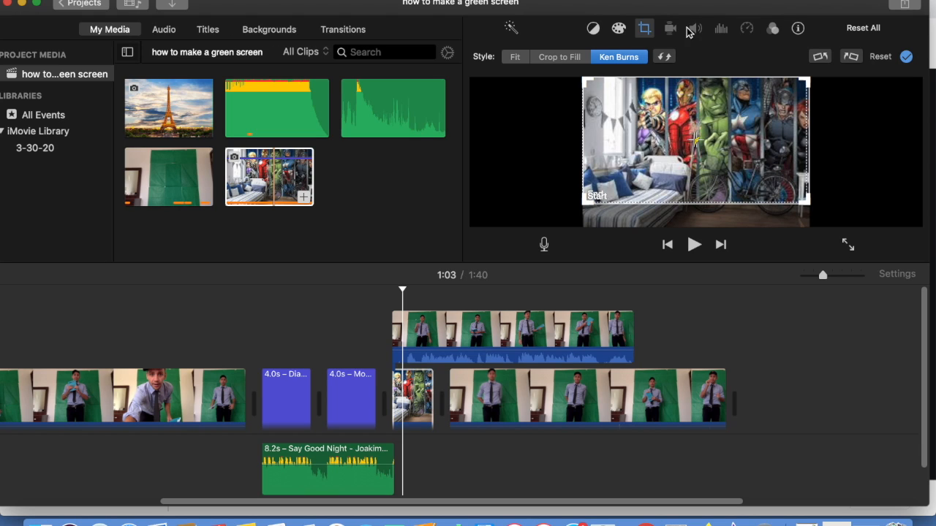
{"action": "left_click", "coordinate": [800, 28]}
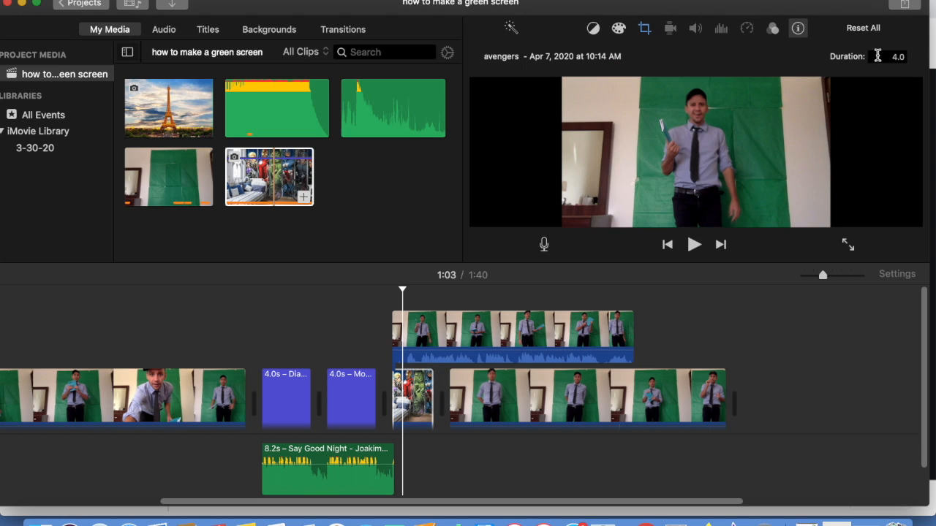
{"action": "left_click", "coordinate": [884, 57]}
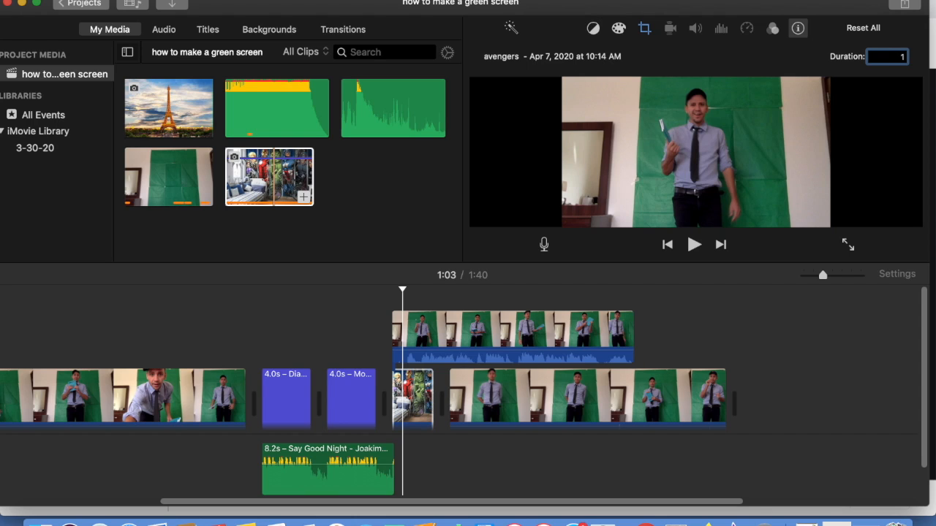
{"action": "type", "text": "100"}
{"action": "key", "text": "Return"}
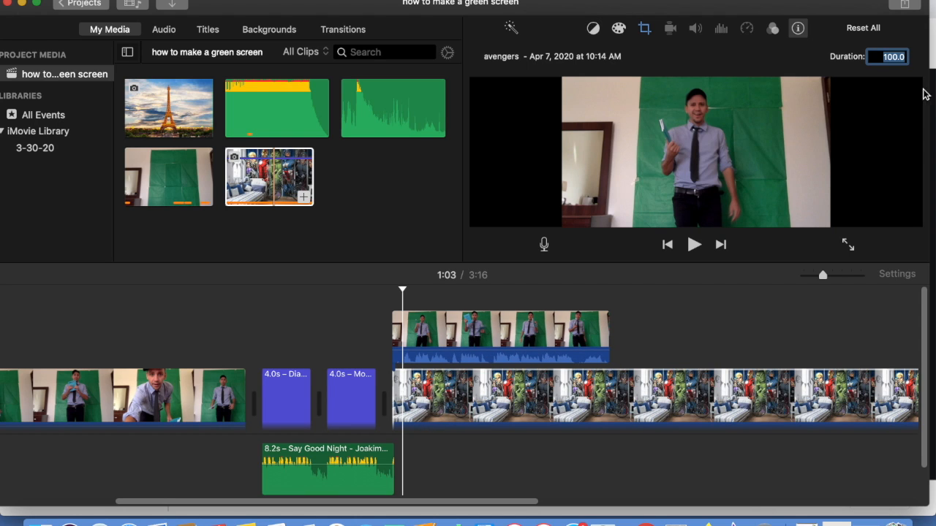
- Move the last green-screen clip above the avengers picture, close behind the first overlaid clip
{"action": "left_click", "coordinate": [826, 395]}
{"action": "scroll", "coordinate": [774, 402], "scroll_direction": "right", "scroll_amount": 10}
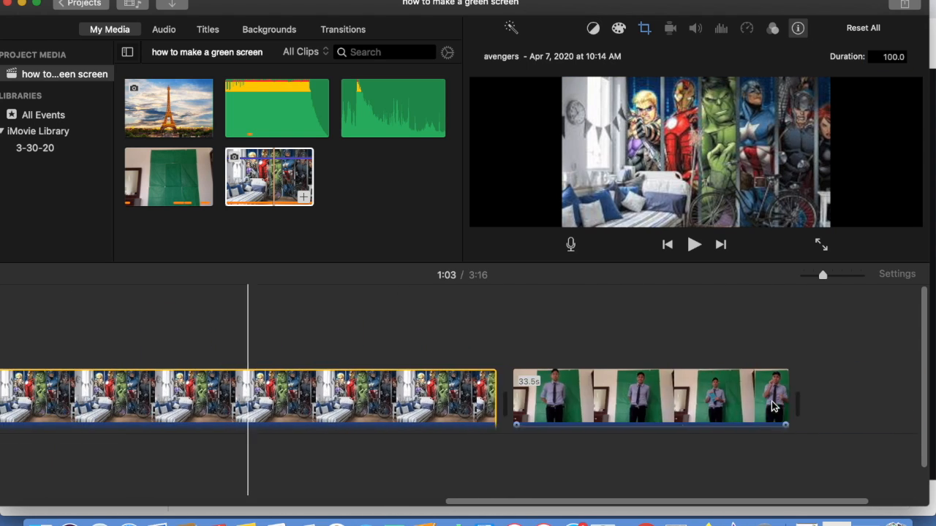
{"action": "left_click_drag", "start_coordinate": [631, 398], "coordinate": [525, 314]}
{"action": "left_click_drag", "start_coordinate": [275, 320], "coordinate": [167, 330]}
{"action": "scroll", "coordinate": [188, 425], "scroll_direction": "left", "scroll_amount": 5}
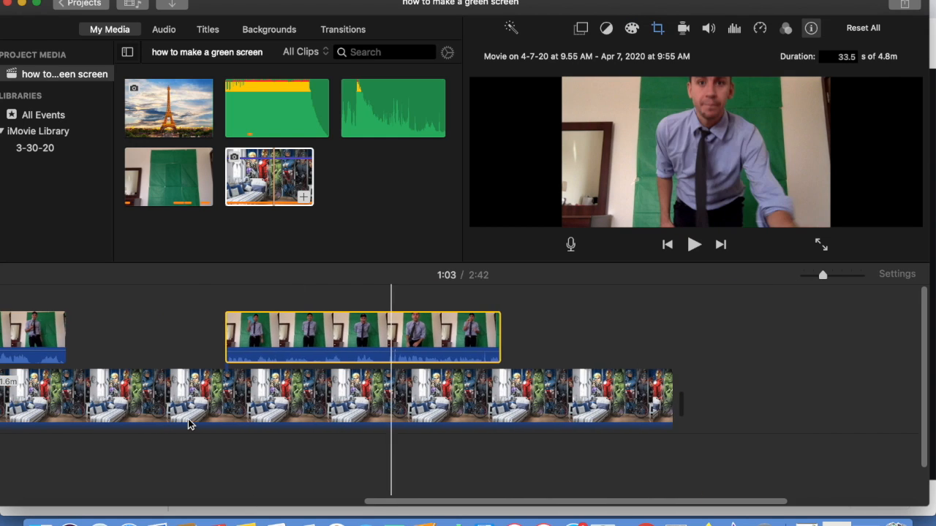
{"action": "left_click_drag", "start_coordinate": [317, 331], "coordinate": [173, 330]}
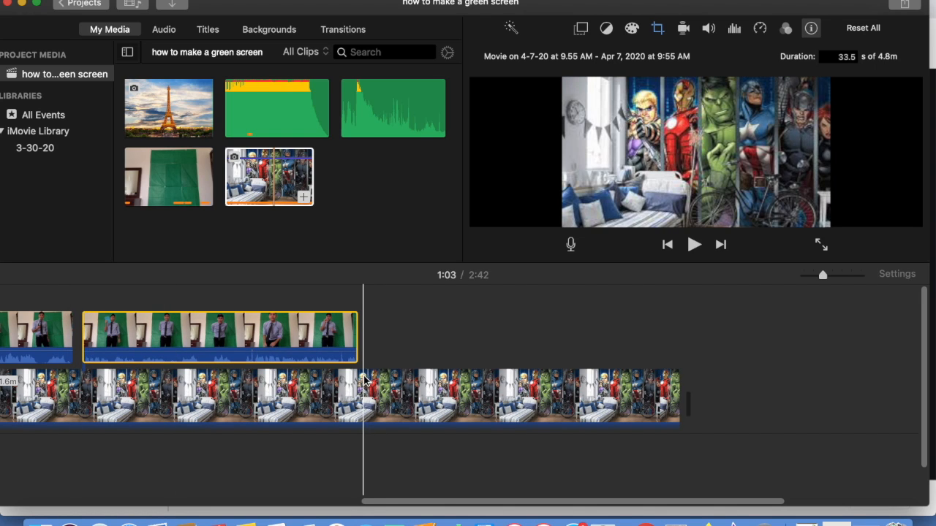
- Split the avengers picture at the end of the last overlaid clip and delete the leftover part
{"action": "left_click", "coordinate": [364, 380]}
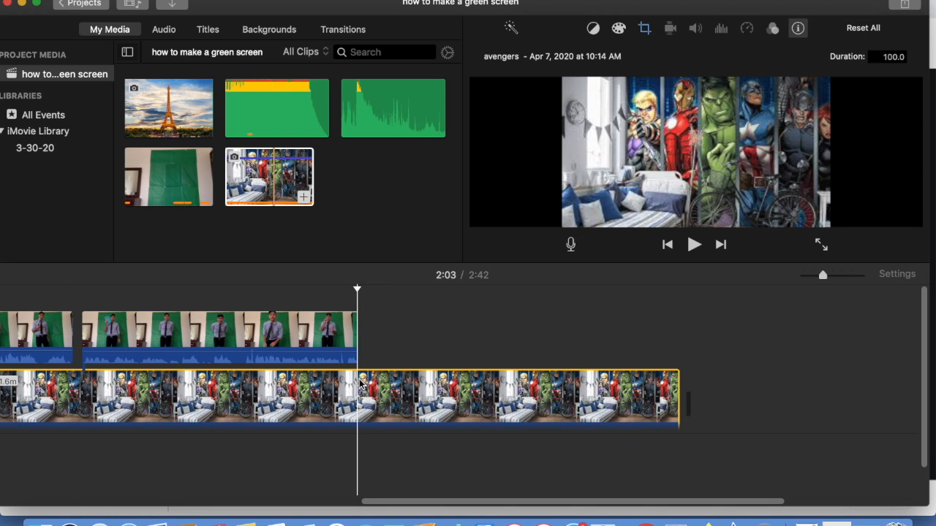
{"action": "key", "text": "super+b"}
{"action": "left_click", "coordinate": [385, 390]}
{"action": "key", "text": "Delete"}
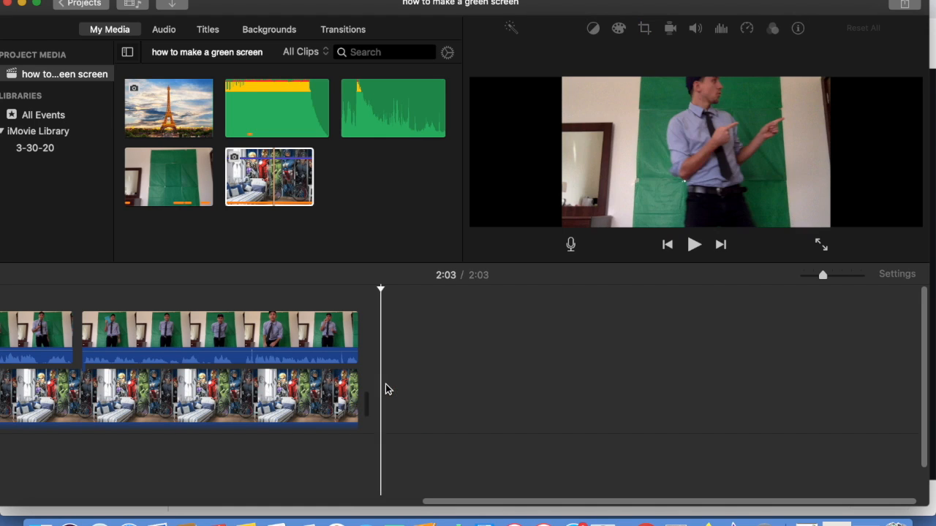
- Change the overlay style of the first overlaid clip from Cutaway to Green/Blue Screen
{"action": "scroll", "coordinate": [226, 429], "scroll_direction": "left", "scroll_amount": 4}
{"action": "scroll", "coordinate": [225, 428], "scroll_direction": "left", "scroll_amount": 4}
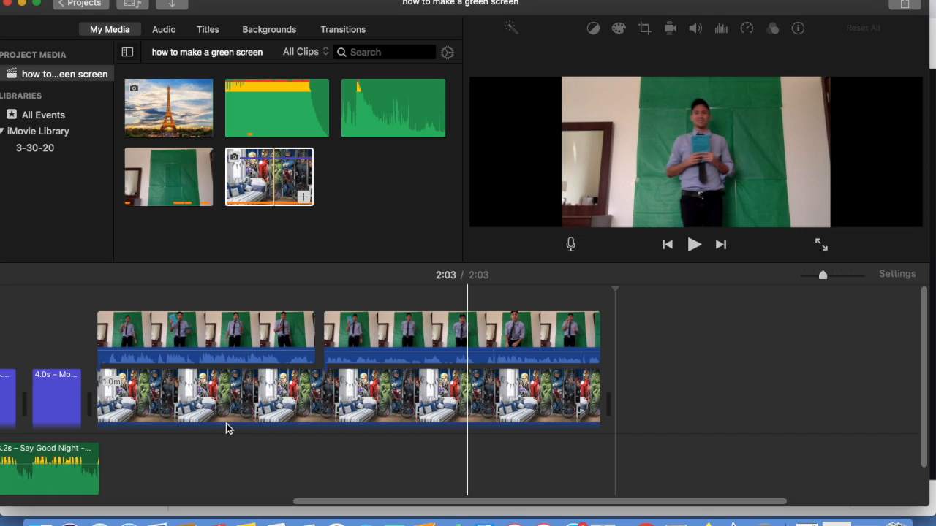
{"action": "left_click", "coordinate": [174, 333]}
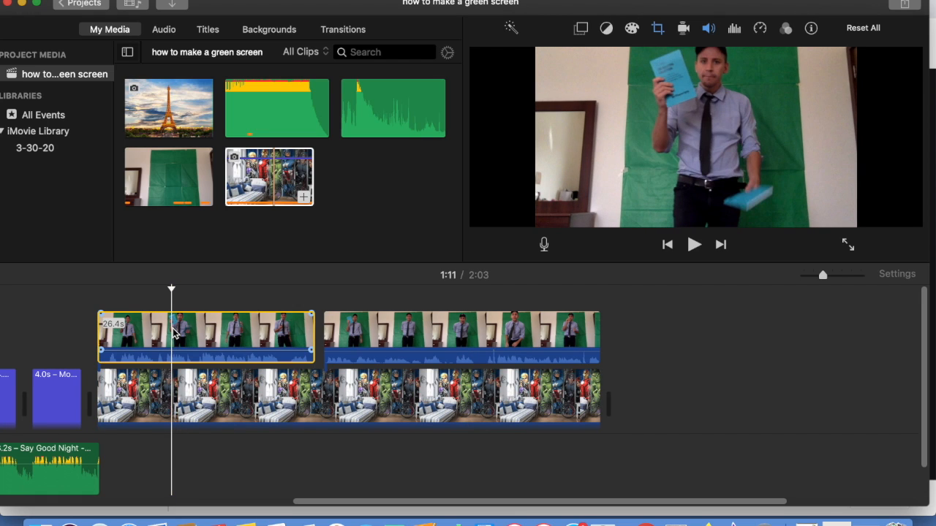
{"action": "left_click", "coordinate": [582, 28]}
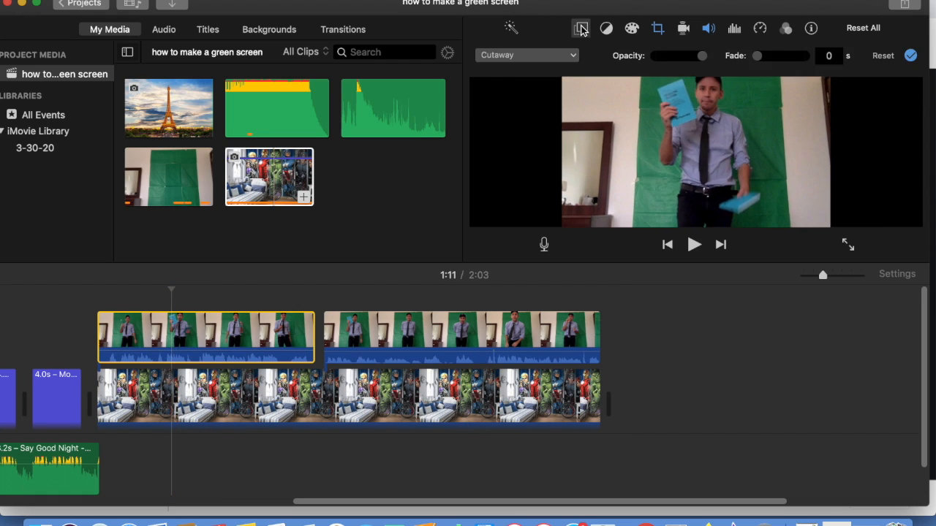
{"action": "left_click", "coordinate": [544, 56]}
{"action": "left_click", "coordinate": [531, 84]}
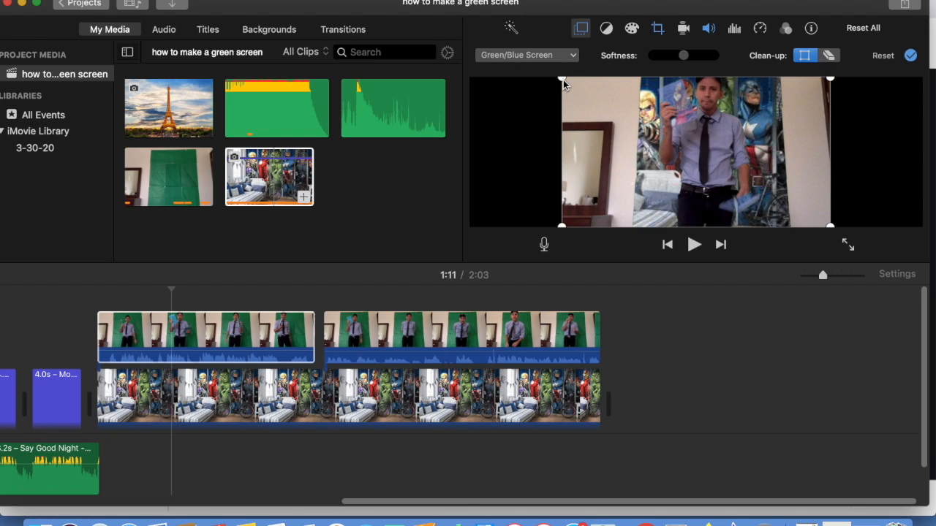
- Pull in the four clean-up corners of the first overlaid clip to cut away the mirror and wall beside the green screen
{"action": "left_click_drag", "start_coordinate": [563, 226], "coordinate": [638, 221]}
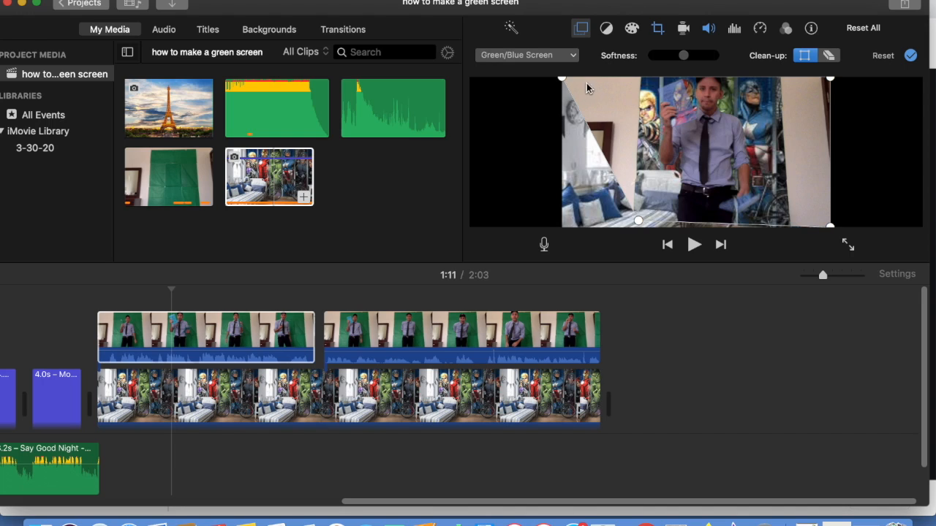
{"action": "left_click_drag", "start_coordinate": [563, 83], "coordinate": [640, 77]}
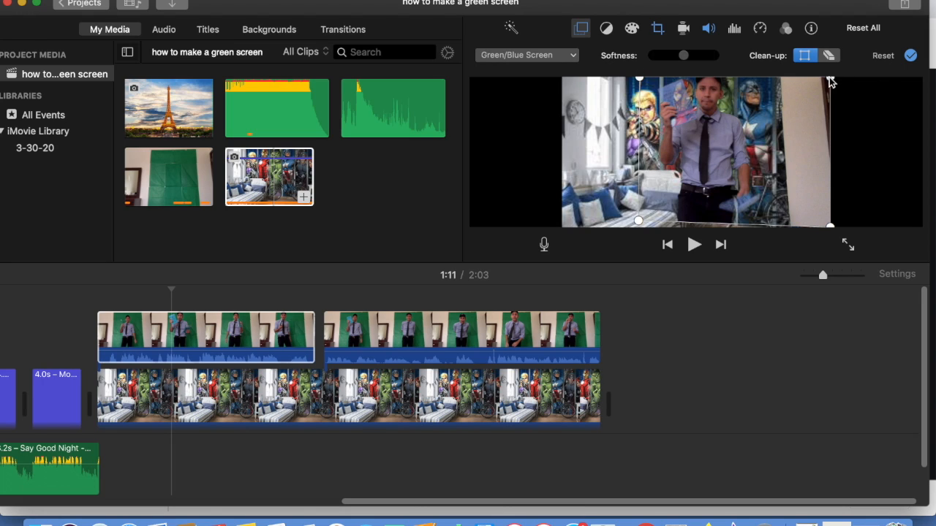
{"action": "left_click_drag", "start_coordinate": [831, 80], "coordinate": [772, 76]}
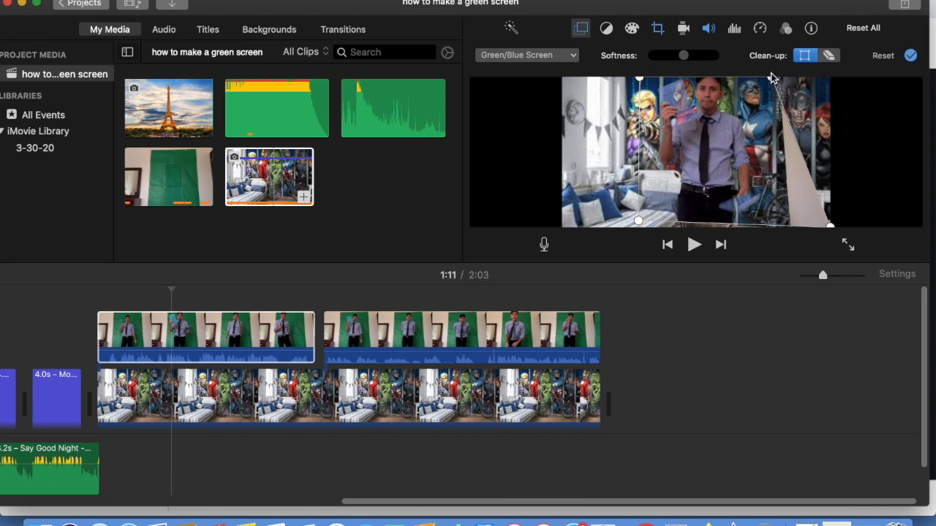
{"action": "left_click_drag", "start_coordinate": [830, 227], "coordinate": [777, 222]}
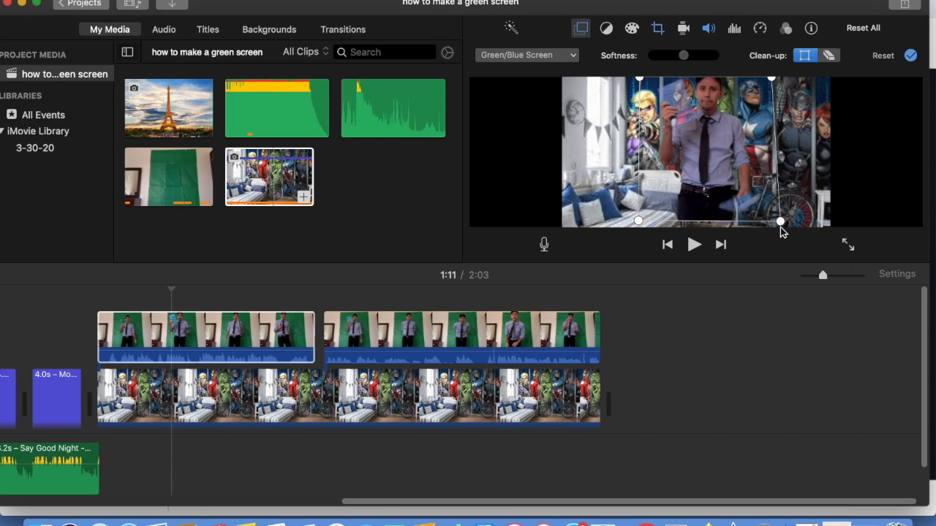
{"action": "left_click_drag", "start_coordinate": [640, 222], "coordinate": [634, 226]}
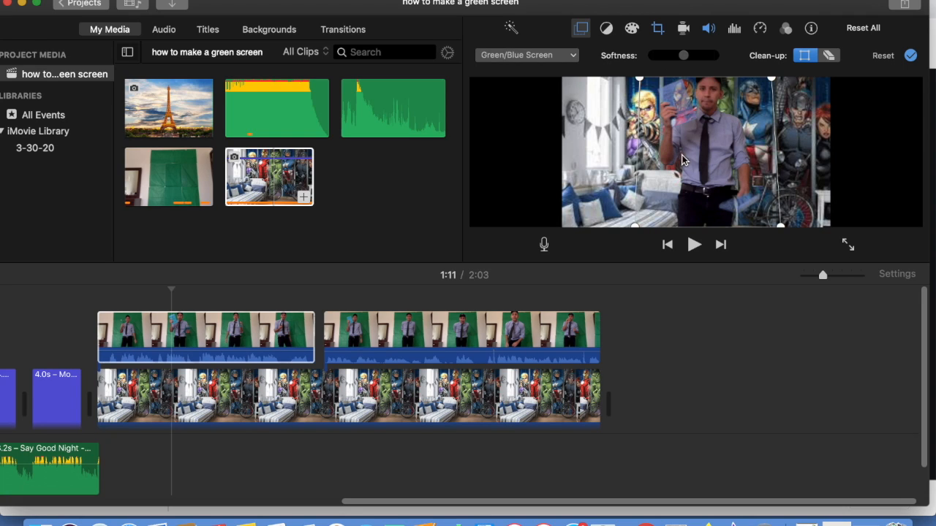
- Move the second overlaid clip back so it directly adjoins the first one, and check the end of the first clip
{"action": "left_click", "coordinate": [341, 336]}
{"action": "left_click", "coordinate": [361, 319]}
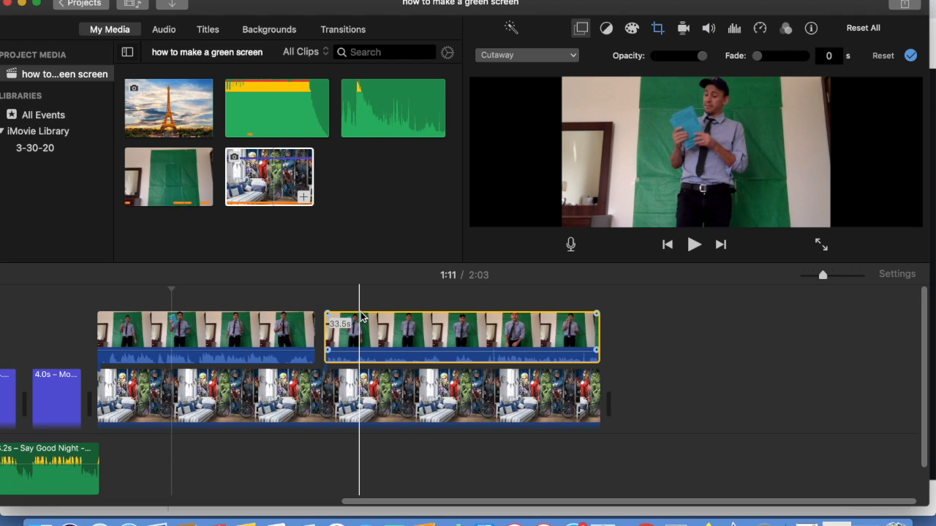
{"action": "left_click_drag", "start_coordinate": [361, 320], "coordinate": [356, 320]}
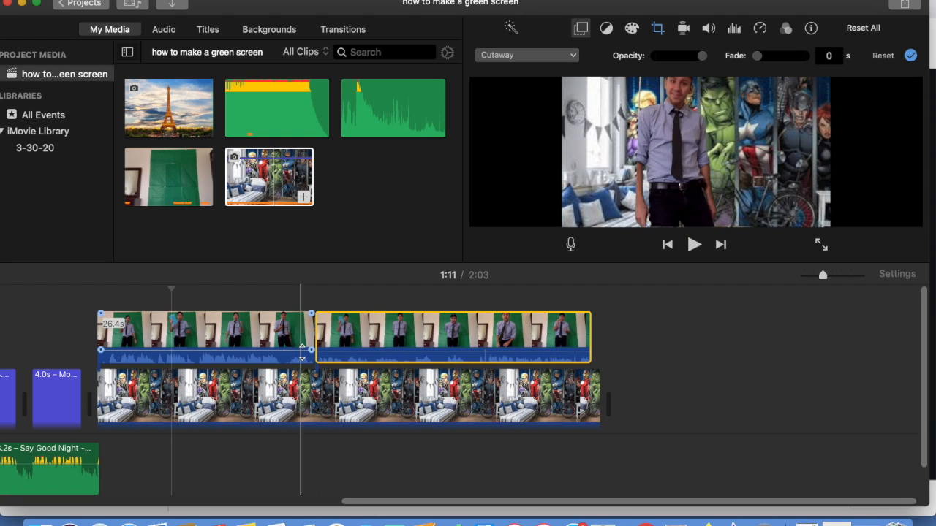
{"action": "left_click", "coordinate": [302, 339]}
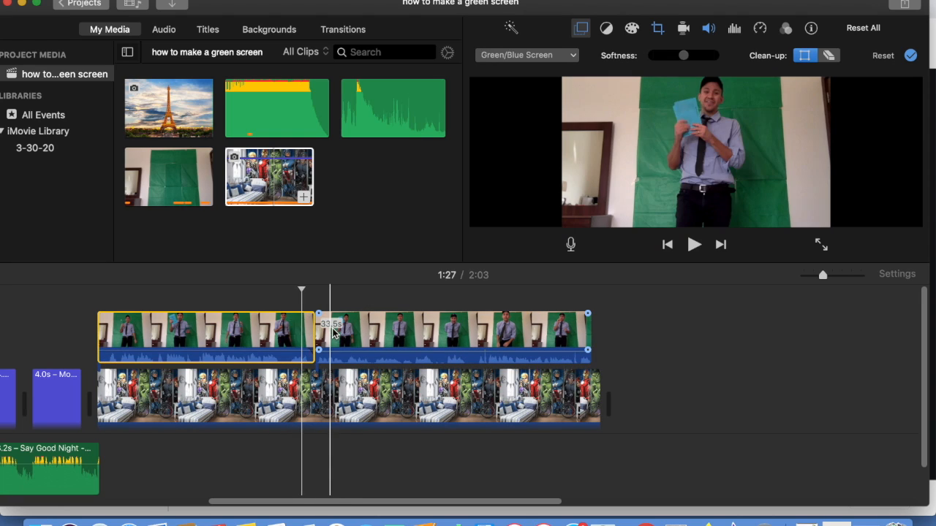
- Change the overlay style of the second overlaid clip from Cutaway to Green/Blue Screen
{"action": "left_click", "coordinate": [332, 328]}
{"action": "left_click", "coordinate": [567, 57]}
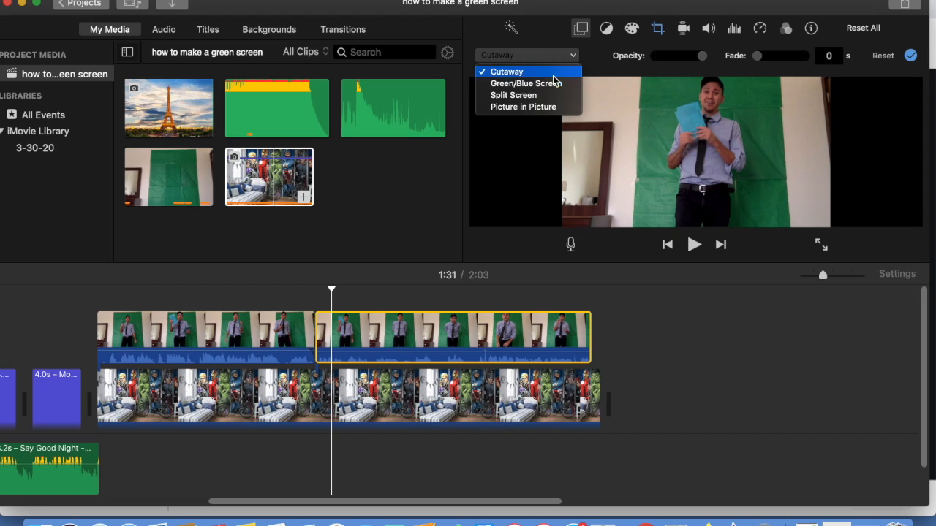
{"action": "left_click", "coordinate": [557, 82]}
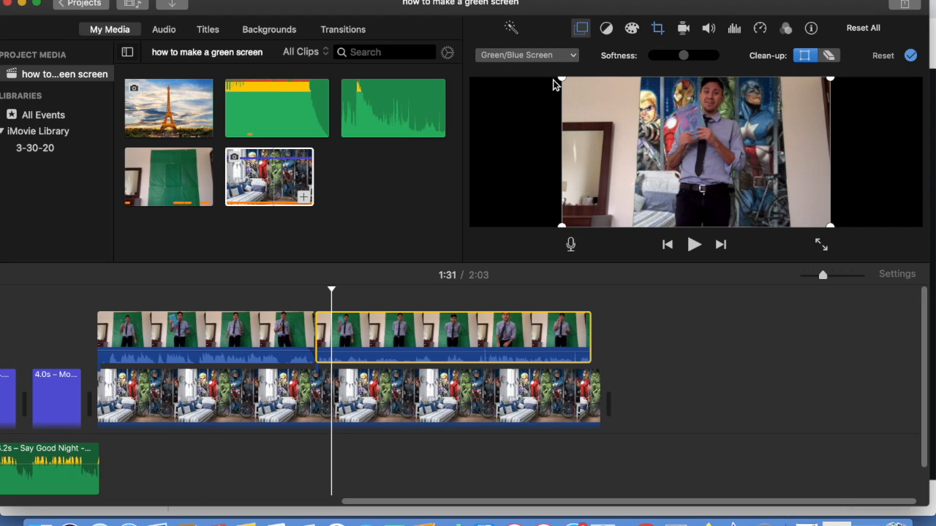
- Pull in the four clean-up corners of the second overlaid clip to cut away the mirror and wall beside the green screen
{"action": "left_click_drag", "start_coordinate": [561, 80], "coordinate": [649, 81]}
{"action": "left_click_drag", "start_coordinate": [561, 228], "coordinate": [631, 257]}
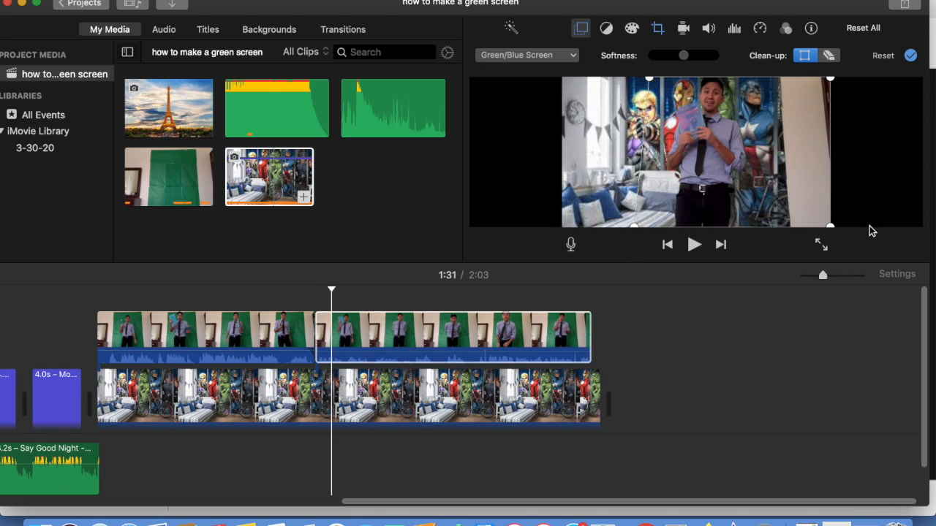
{"action": "left_click_drag", "start_coordinate": [830, 228], "coordinate": [781, 228]}
{"action": "left_click_drag", "start_coordinate": [831, 82], "coordinate": [771, 69]}
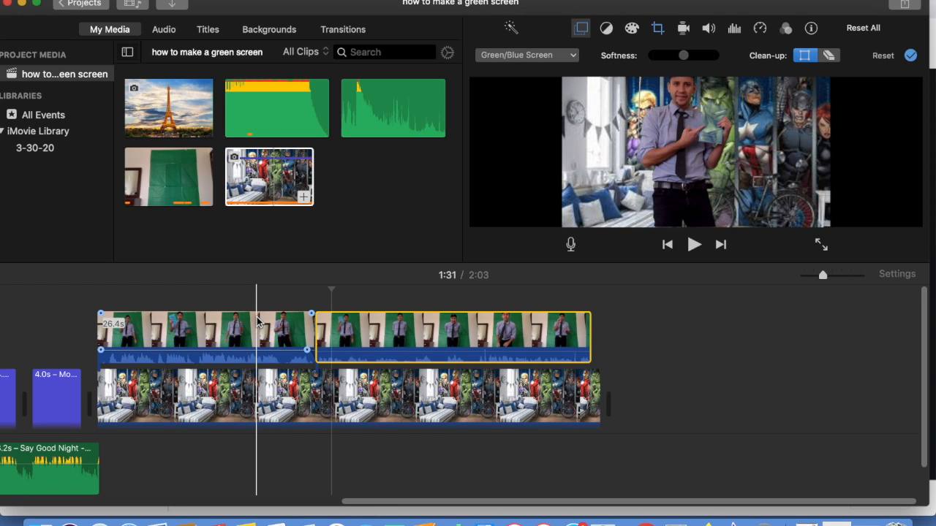
- Play the composite from just before the first overlaid clip with the volume raised, checking the keyed background
{"action": "left_click", "coordinate": [284, 333]}
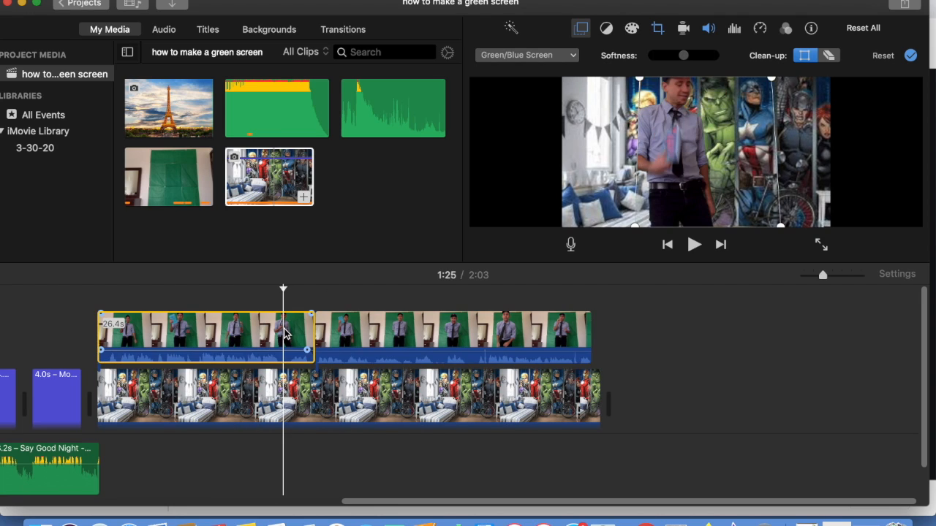
{"action": "left_click", "coordinate": [71, 356]}
{"action": "key", "text": "space"}
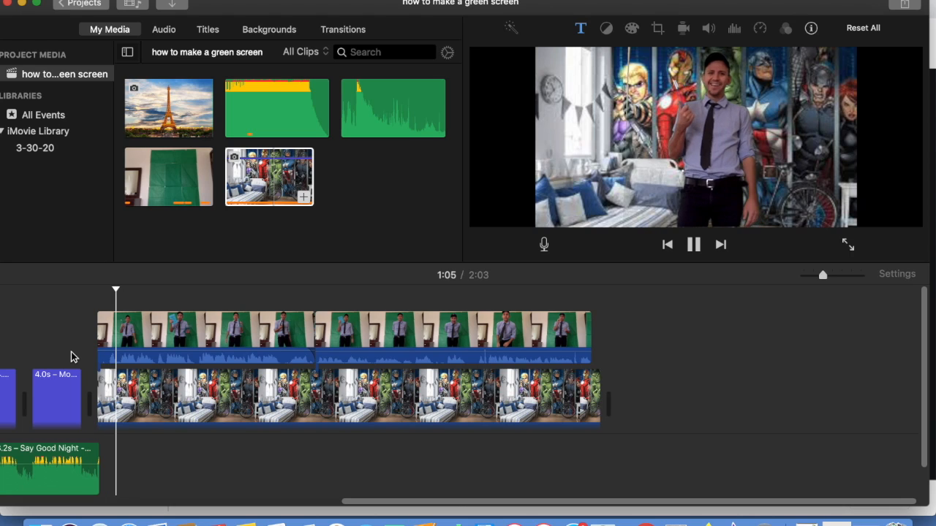
{"action": "key", "text": "XF86AudioRaiseVolume"}
{"action": "key", "text": "XF86AudioRaiseVolume"}
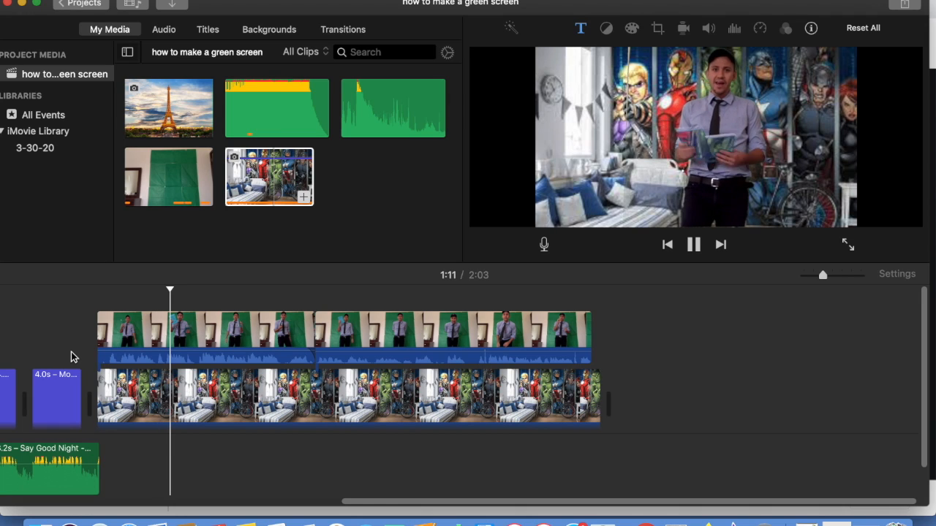
{"action": "key", "text": "space"}
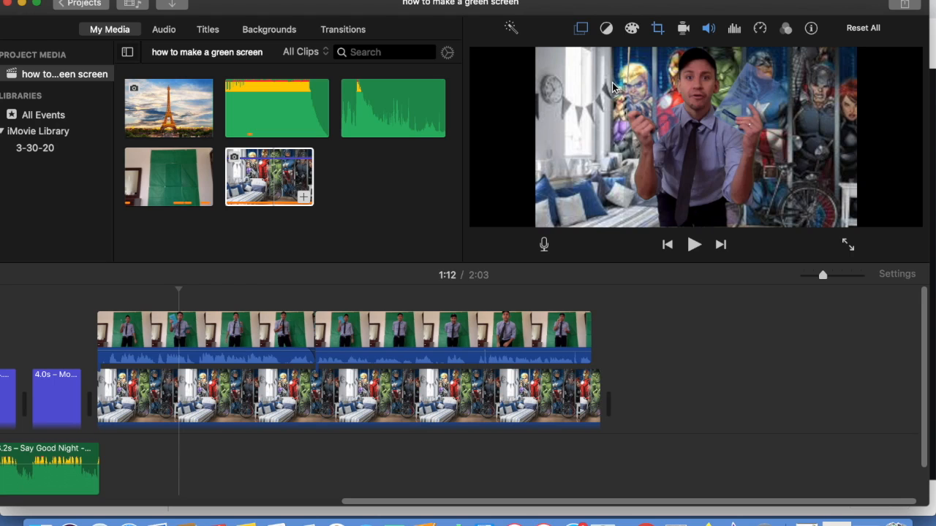
- Inspect later points of the first overlaid clip and play on into the second one
{"action": "left_click", "coordinate": [223, 332]}
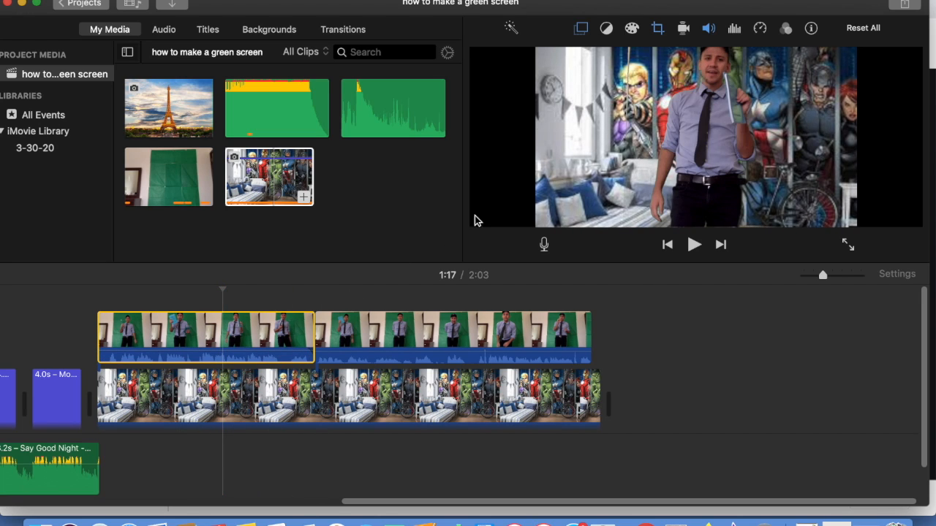
{"action": "left_click", "coordinate": [285, 333]}
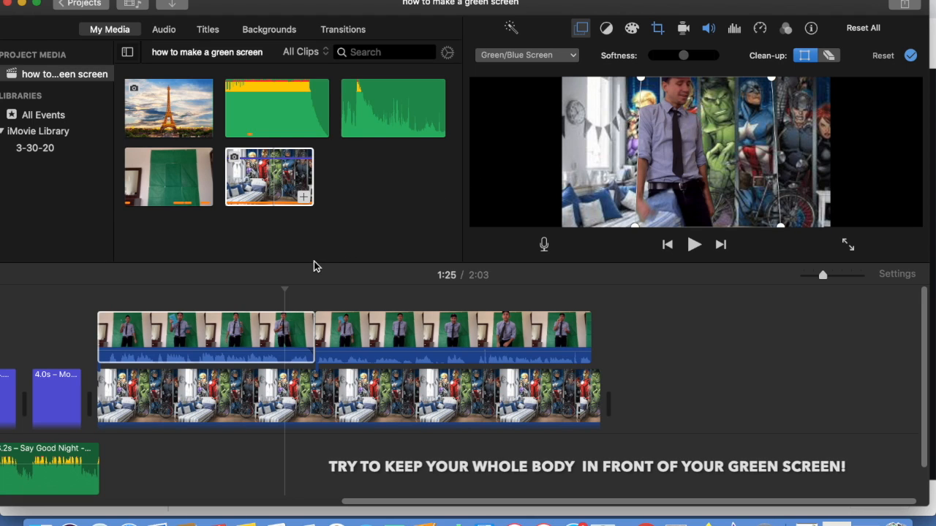
{"action": "key", "text": "space"}
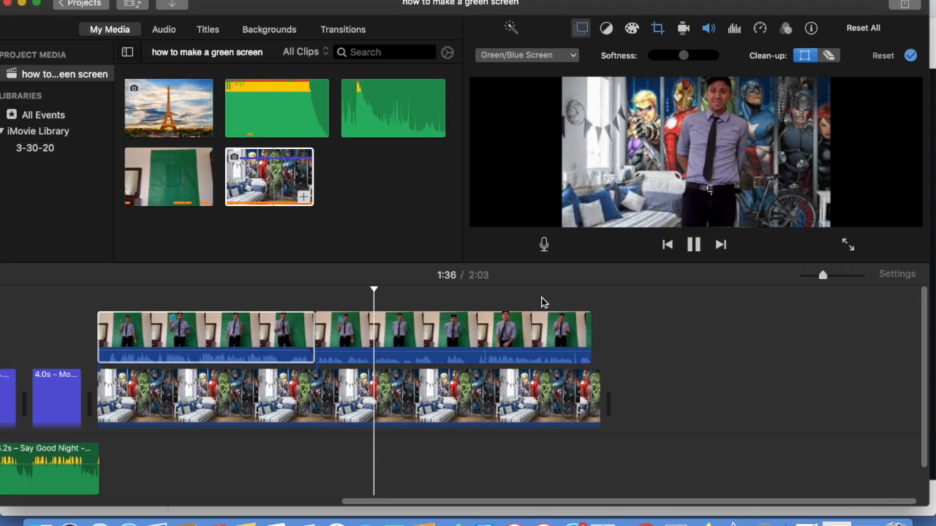
- Find the end of the wanted speech in the second overlaid clip and split the clip there, at about 1:46
{"action": "left_click", "coordinate": [564, 335]}
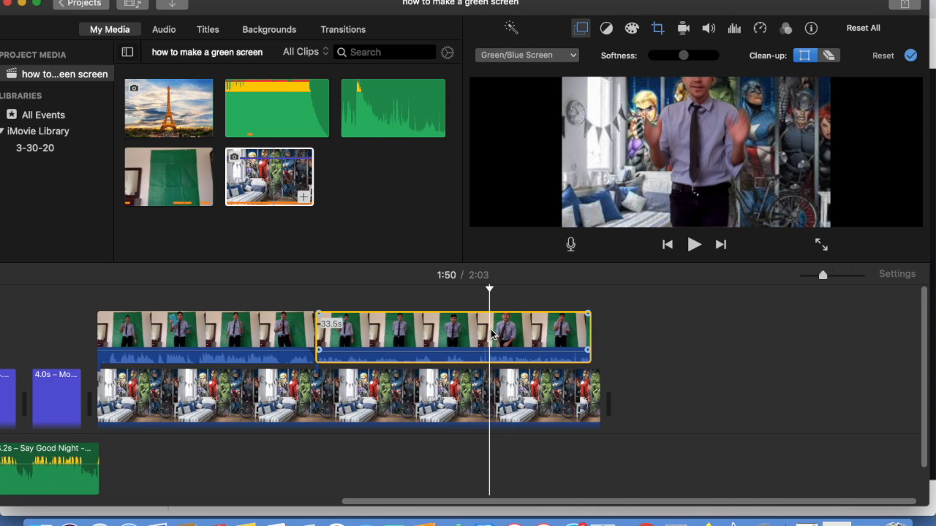
{"action": "key", "text": "space"}
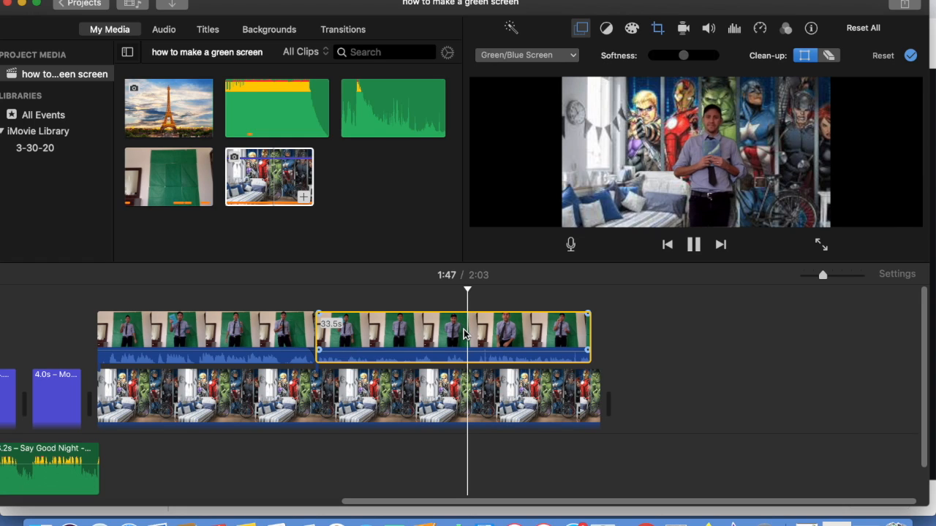
{"action": "key", "text": "space"}
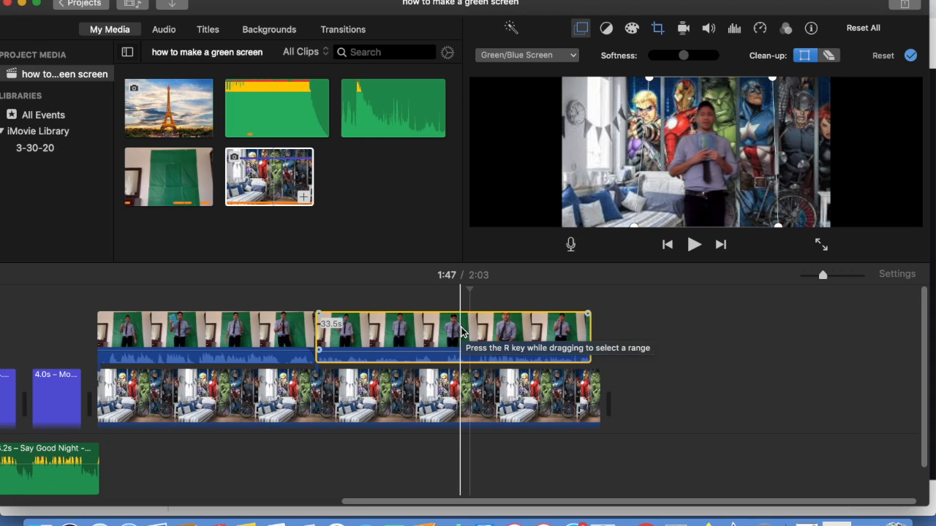
{"action": "key", "text": "super+b"}
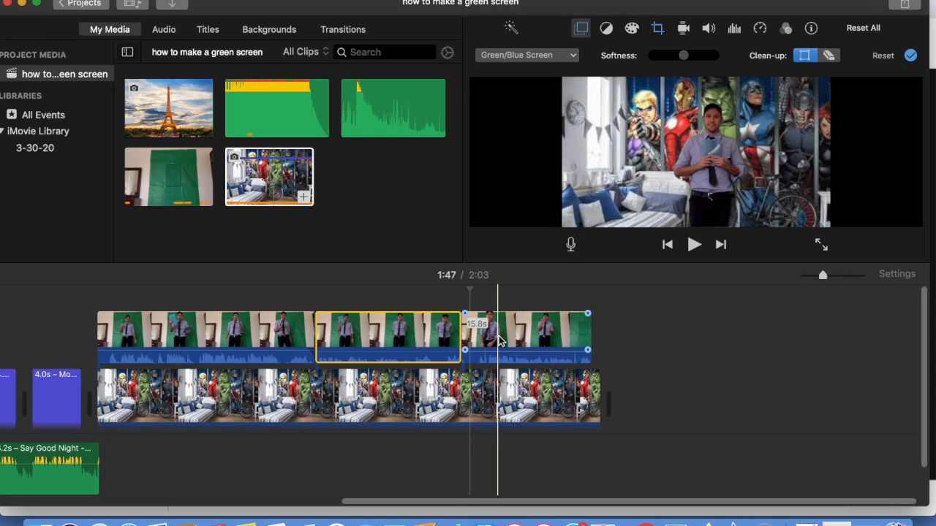
- Split the avengers picture at 1:46, directly below the cut in the second overlaid clip
{"action": "left_click", "coordinate": [464, 399]}
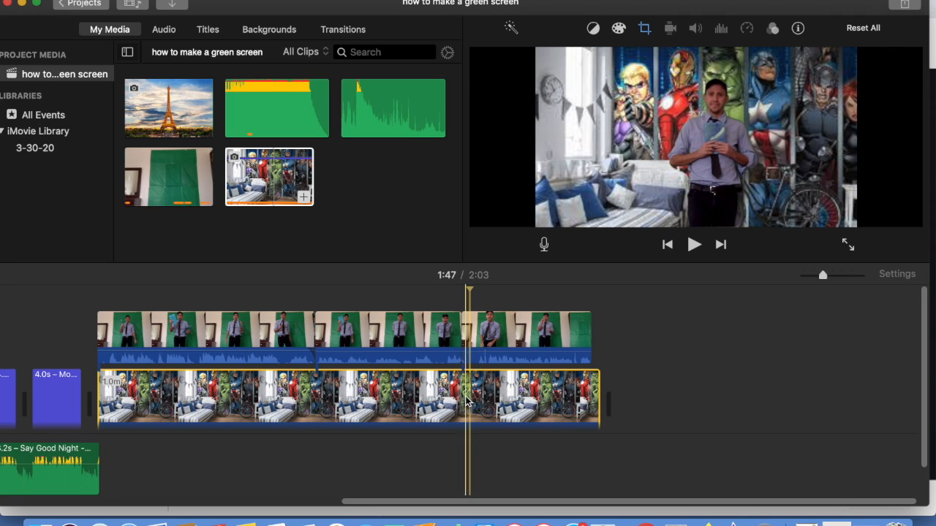
{"action": "left_click", "coordinate": [464, 399]}
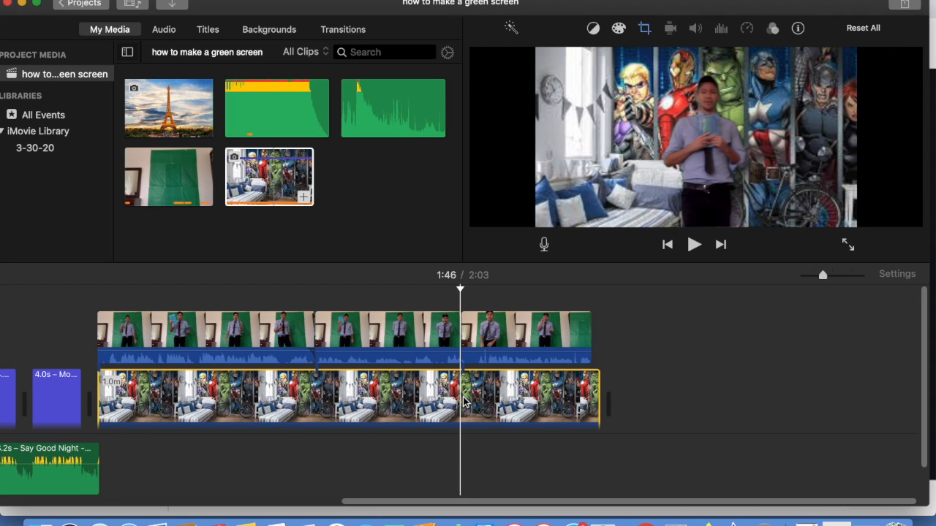
{"action": "key", "text": "super+b"}
{"action": "left_click", "coordinate": [506, 397]}
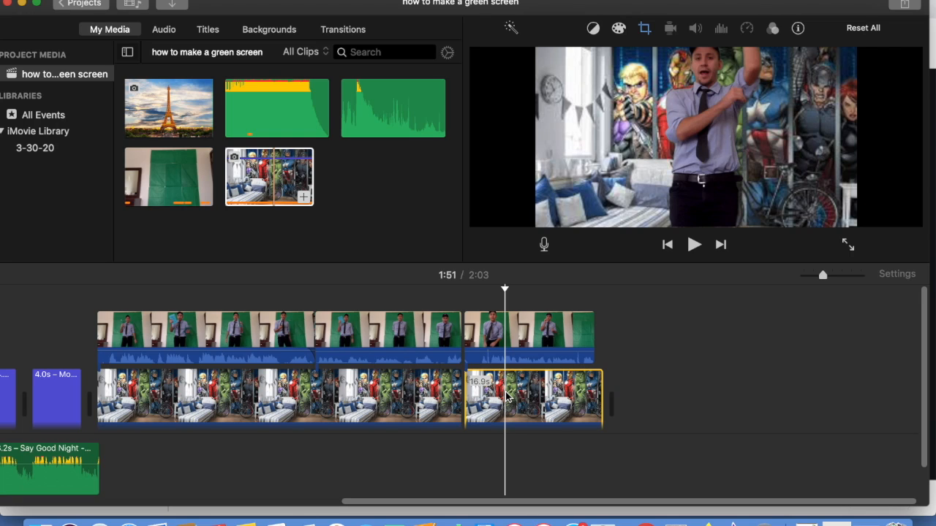
{"action": "key", "text": "Delete"}
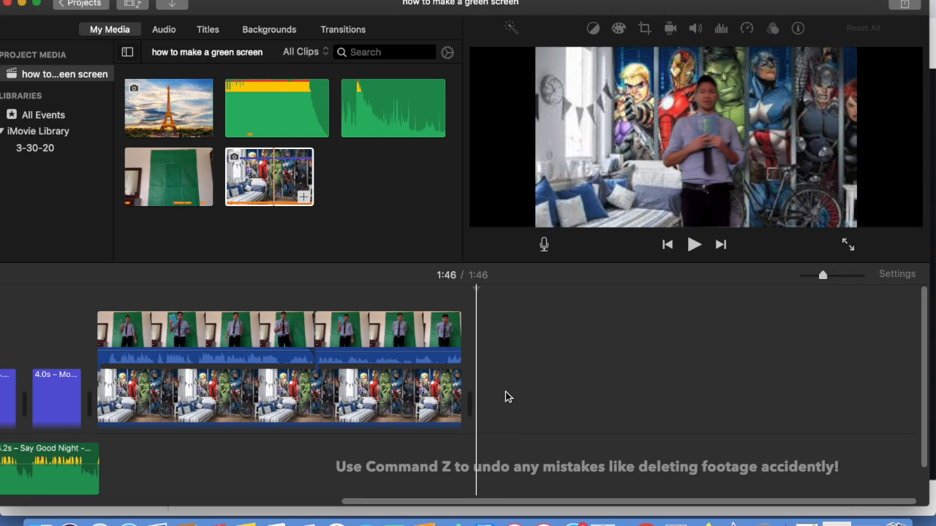
{"action": "key", "text": "super+z"}
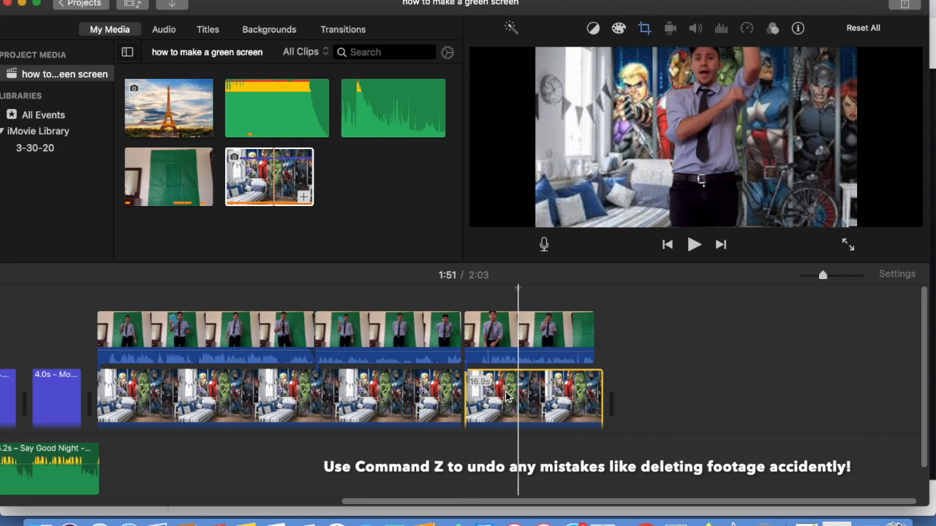
- Move the cut-off last part of the overlaid footage down to the end of the main track and delete the leftover avengers picture part
{"action": "left_click", "coordinate": [526, 333]}
{"action": "left_click_drag", "start_coordinate": [526, 333], "coordinate": [682, 388]}
{"action": "left_click", "coordinate": [528, 386]}
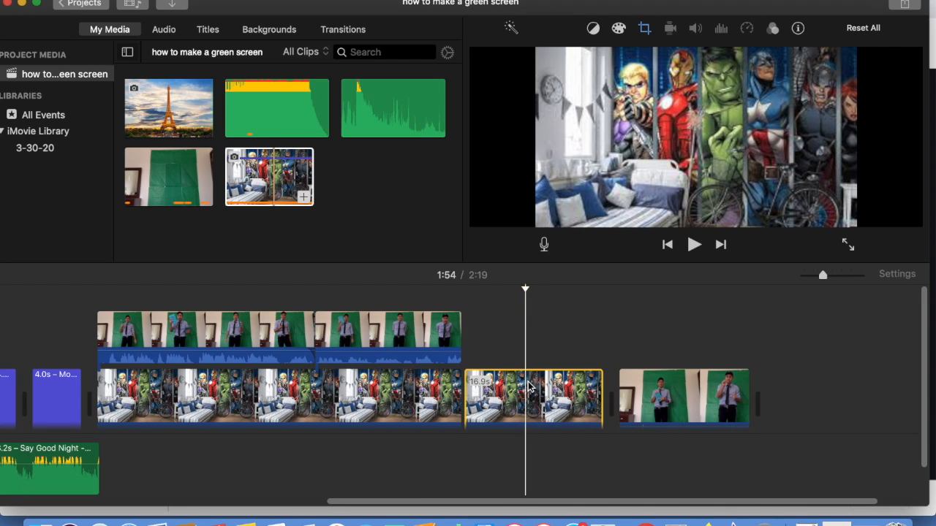
{"action": "key", "text": "Delete"}
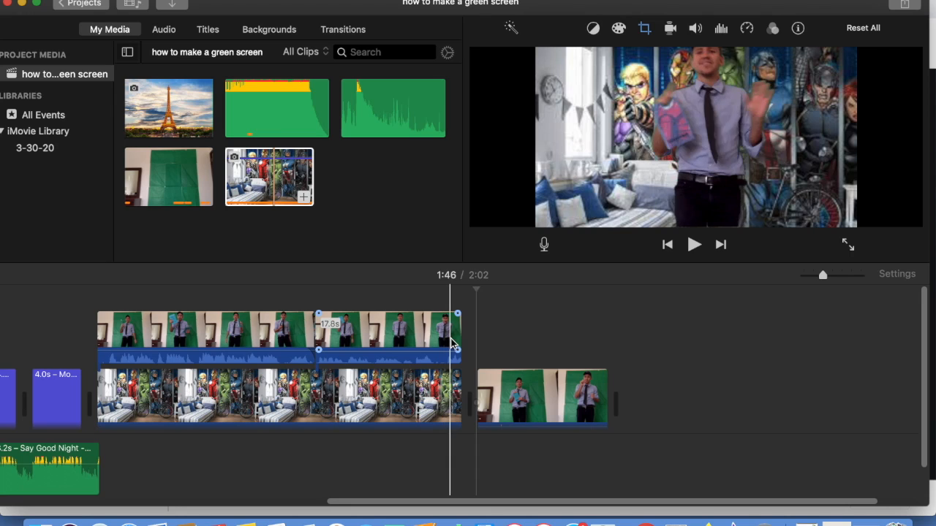
- Insert an Expand title card between the avengers picture and the last green-screen clip
{"action": "left_click", "coordinate": [164, 30]}
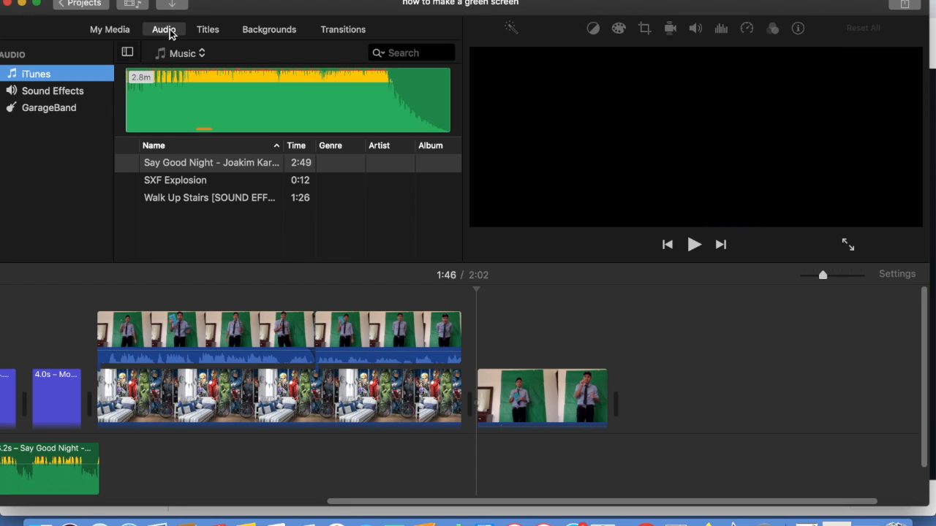
{"action": "left_click", "coordinate": [208, 30]}
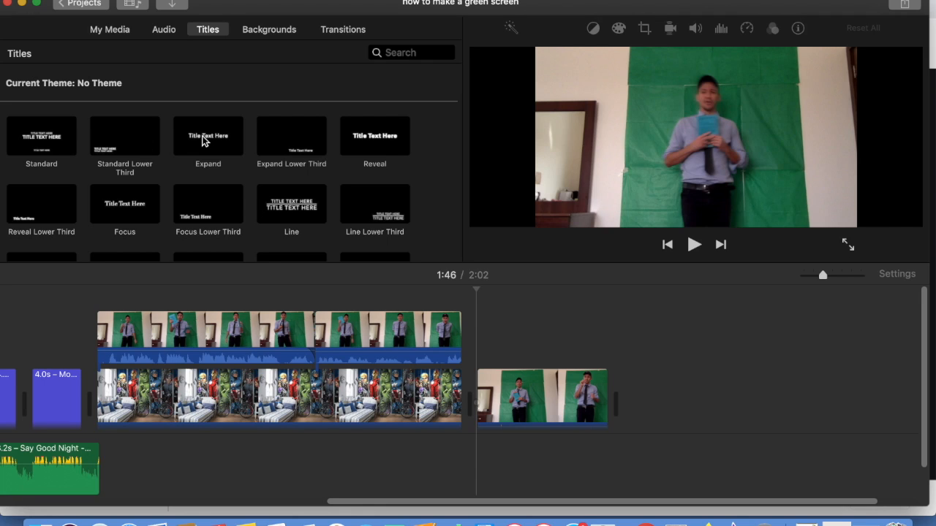
{"action": "left_click_drag", "start_coordinate": [209, 153], "coordinate": [461, 373]}
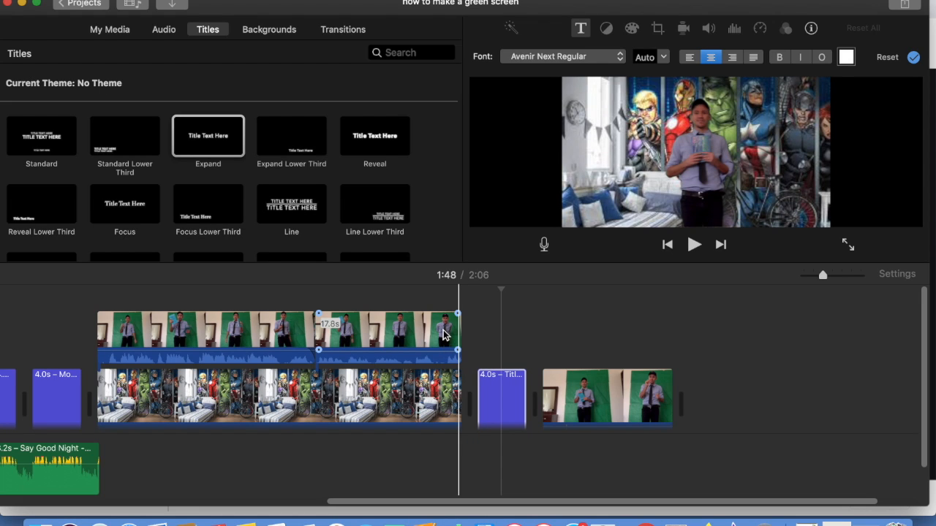
- Add a Fade to Black transition between the avengers picture and the new title card, and play across it
{"action": "left_click", "coordinate": [340, 29]}
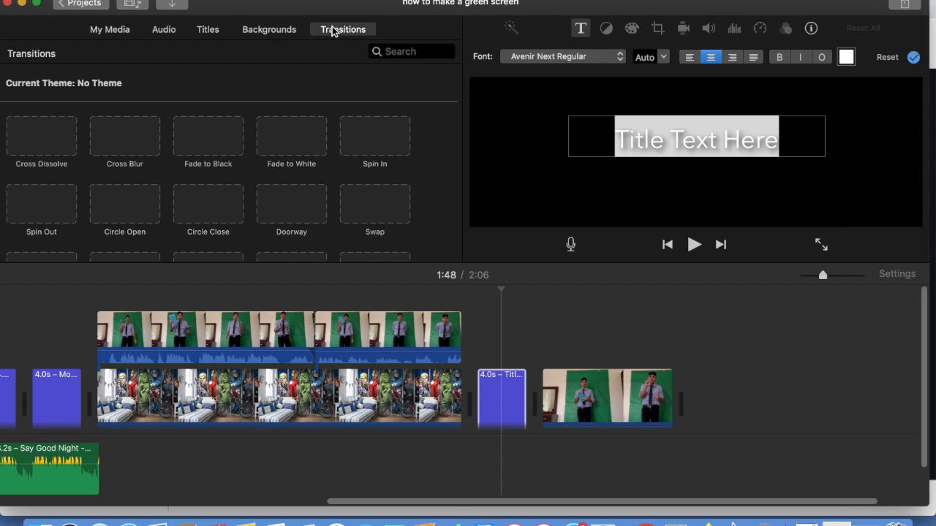
{"action": "left_click_drag", "start_coordinate": [212, 146], "coordinate": [473, 386]}
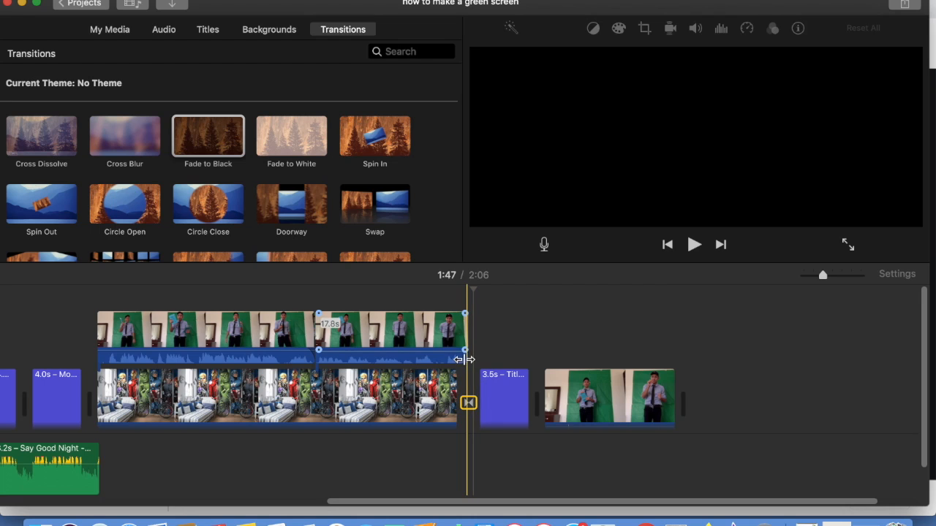
{"action": "left_click", "coordinate": [437, 360]}
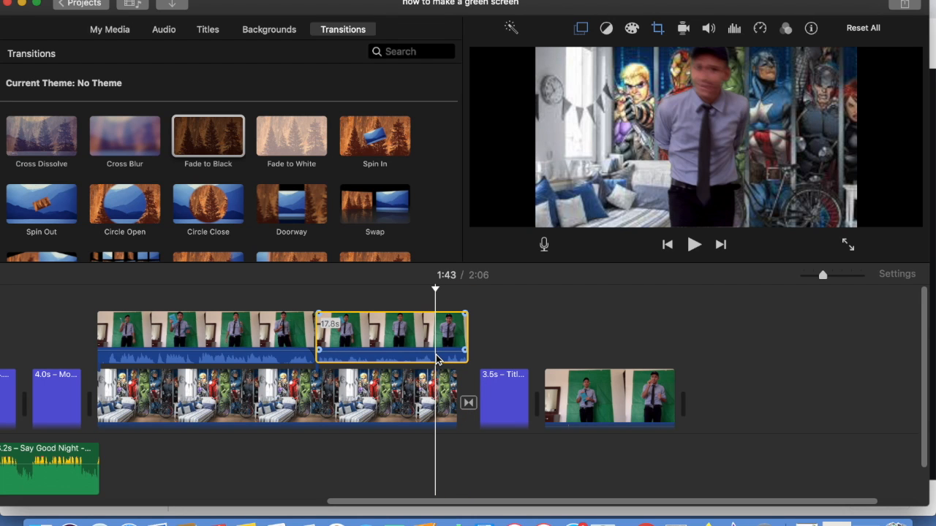
{"action": "key", "text": "space"}
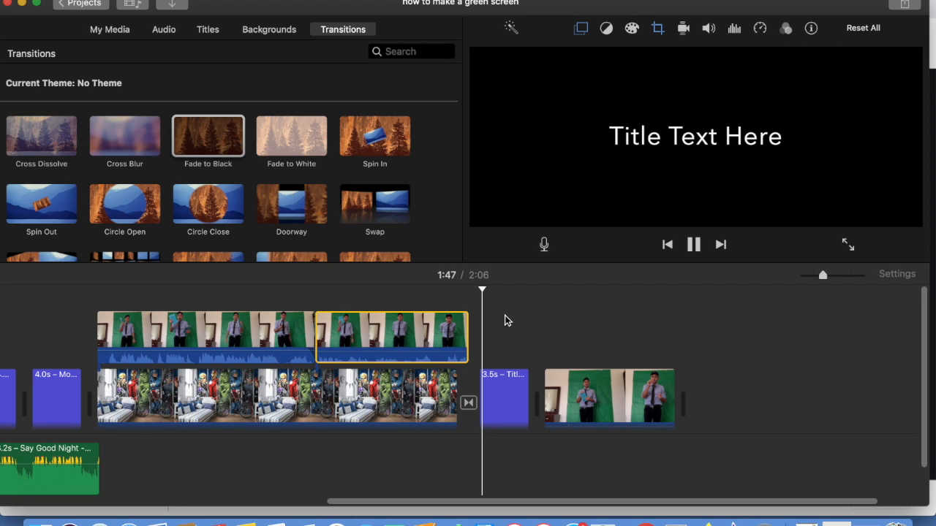
- Extend the end of the avengers picture to match the end of the second overlaid clip, and play across the transition
{"action": "left_click", "coordinate": [452, 399]}
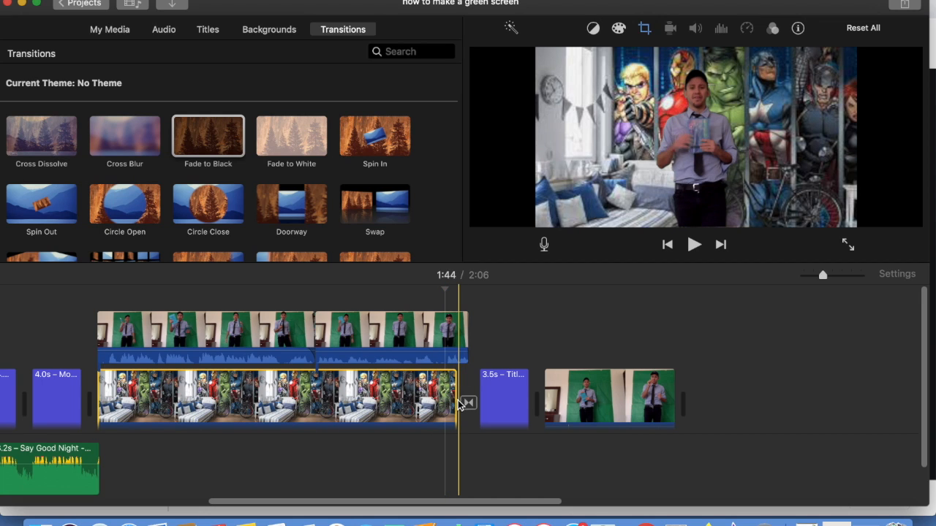
{"action": "mouse_move", "coordinate": [455, 404]}
{"action": "left_mouse_down"}
{"action": "mouse_move", "coordinate": [468, 403]}
{"action": "mouse_move", "coordinate": [459, 402]}
{"action": "left_mouse_up"}
{"action": "key", "text": "space"}
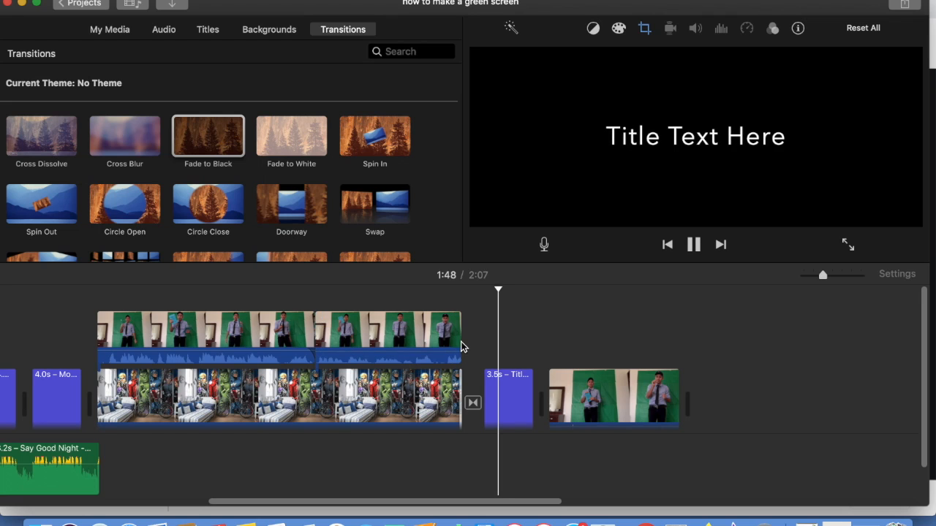
- Adjust the end of the second overlaid clip to line up with the avengers picture, and play the fade into the title card
{"action": "left_click_drag", "start_coordinate": [460, 343], "coordinate": [464, 344]}
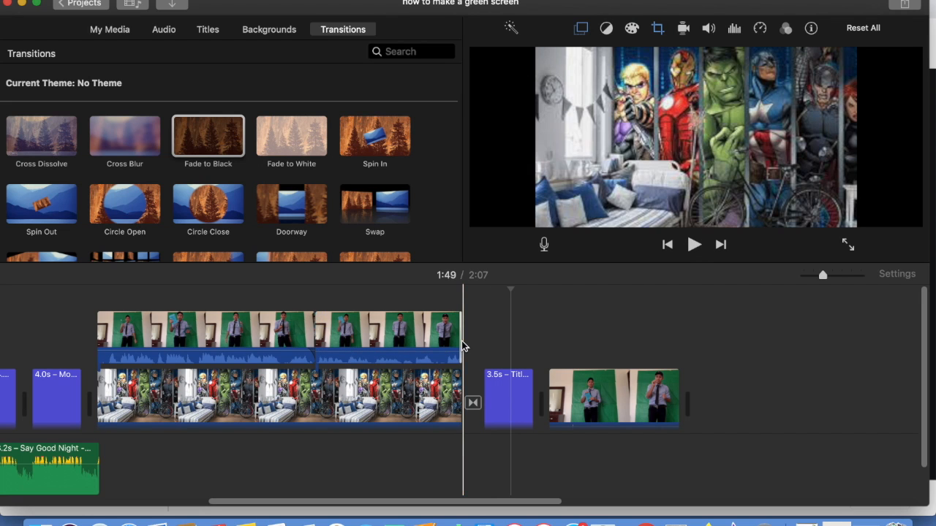
{"action": "left_click", "coordinate": [460, 376]}
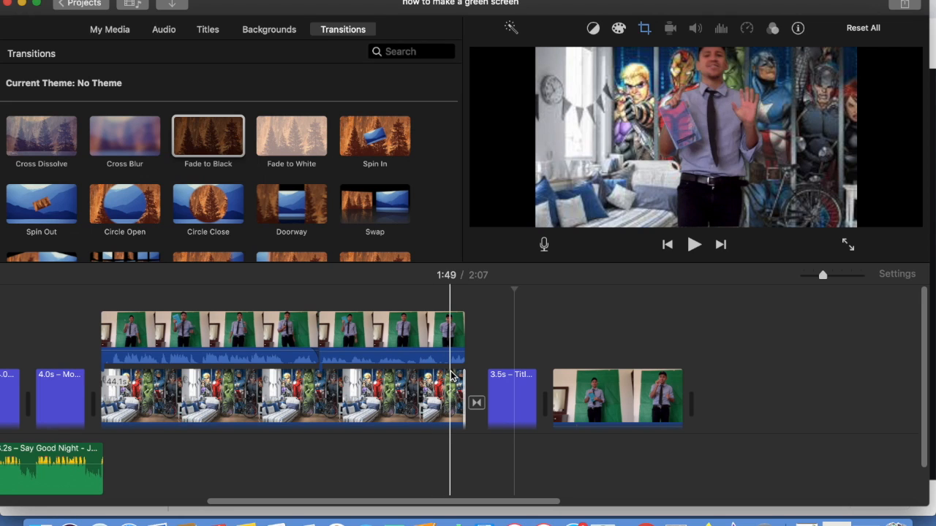
{"action": "key", "text": "space"}
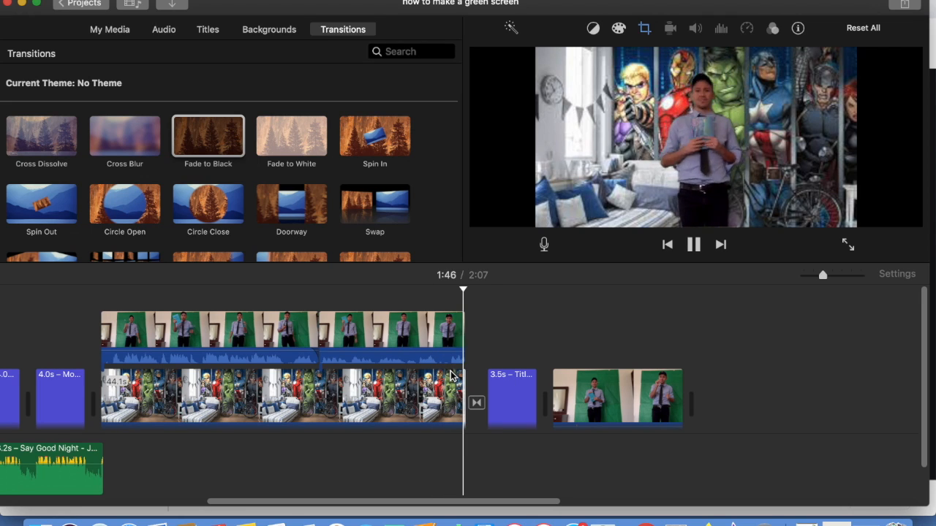
{"action": "key", "text": "space"}
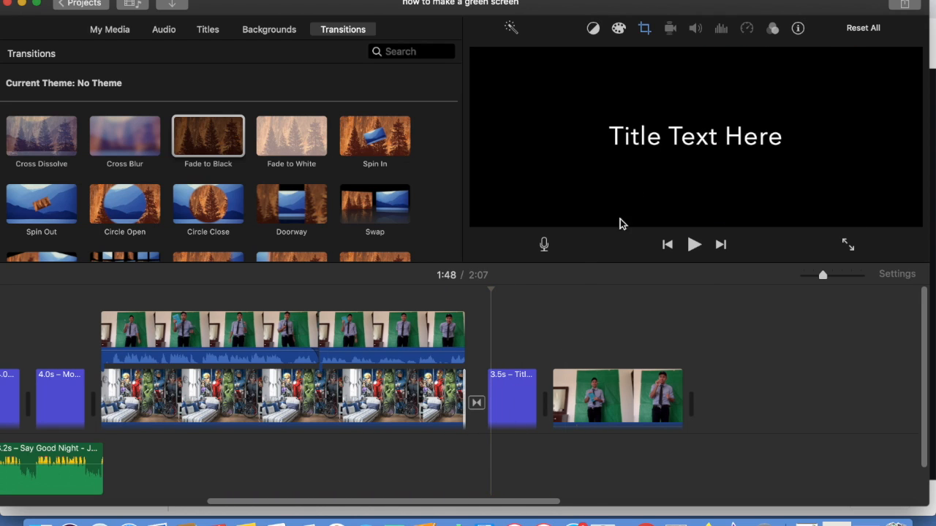
- Set the text of the title card before the last green-screen clip to "Monday, Diary of a Wimpy Kid."
{"action": "left_click", "coordinate": [513, 391]}
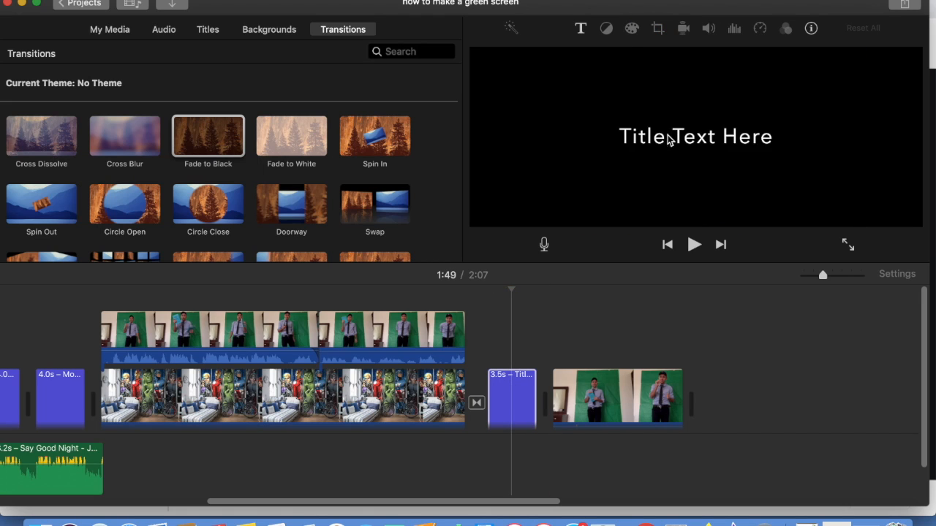
{"action": "double_click", "coordinate": [667, 139]}
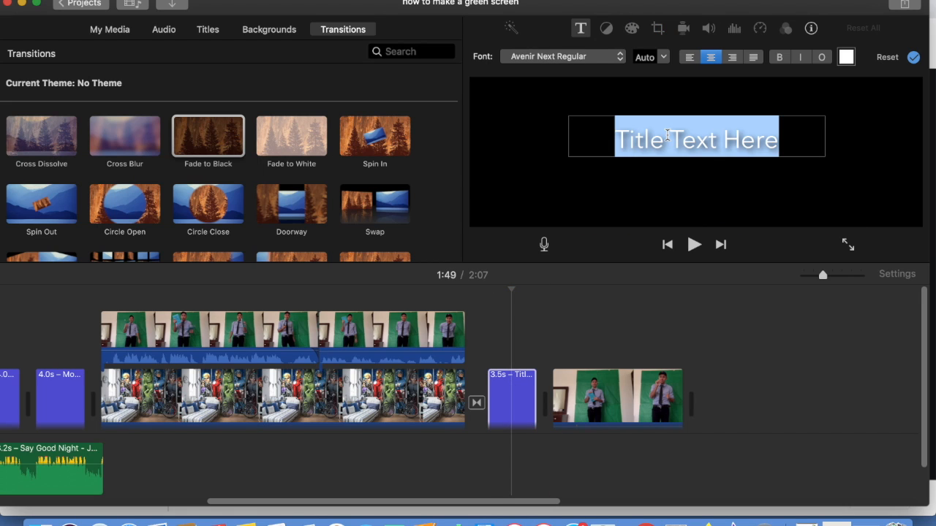
{"action": "type", "text": "Per"}
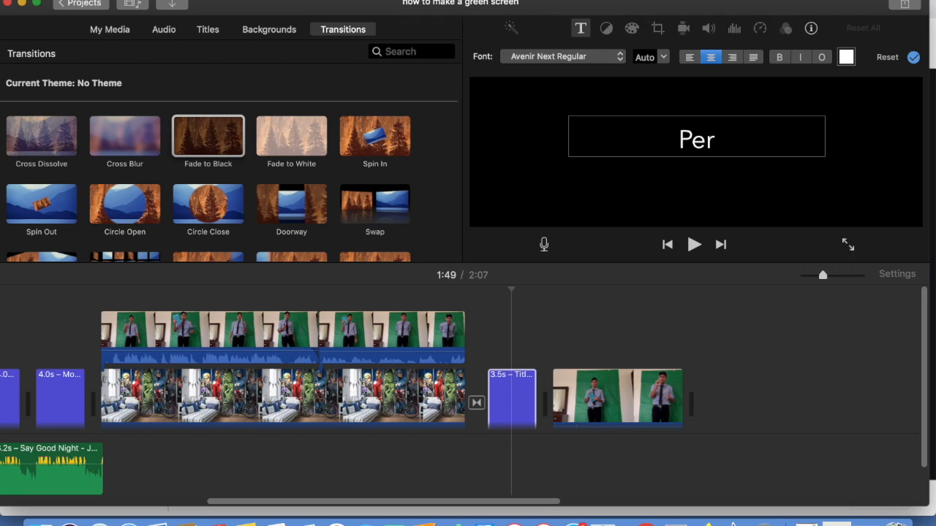
{"action": "type", "text": "oondoa"}
{"action": "key", "text": "BackSpace"}
{"action": "key", "text": "BackSpace"}
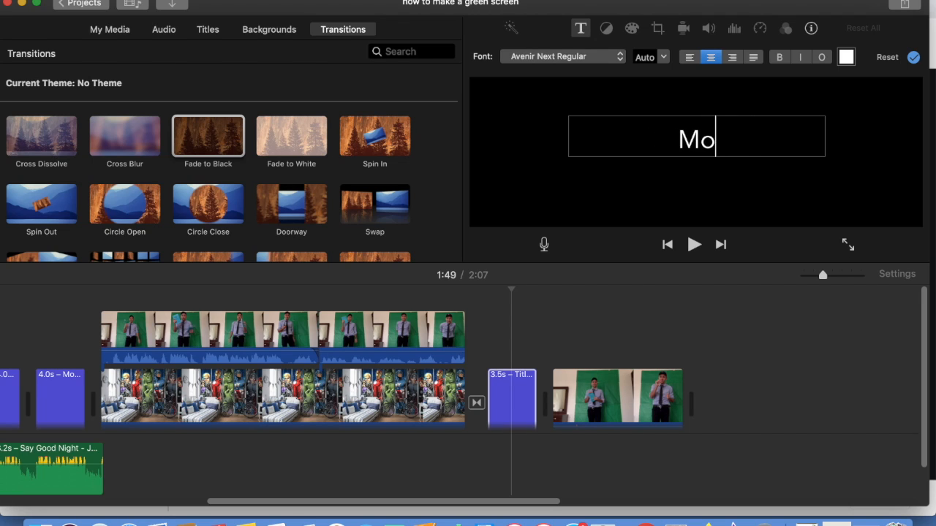
{"action": "type", "text": "nday, P"}
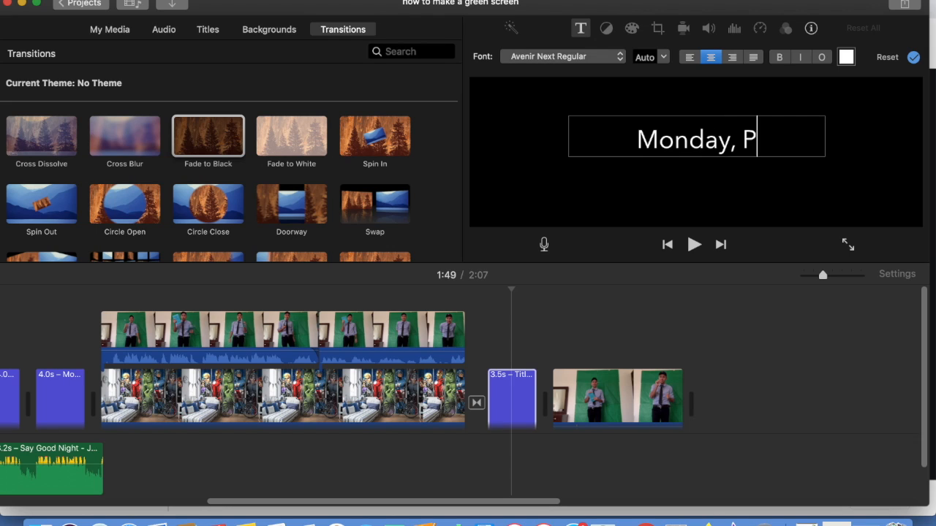
{"action": "key", "text": "BackSpace"}
{"action": "type", "text": "Diary"}
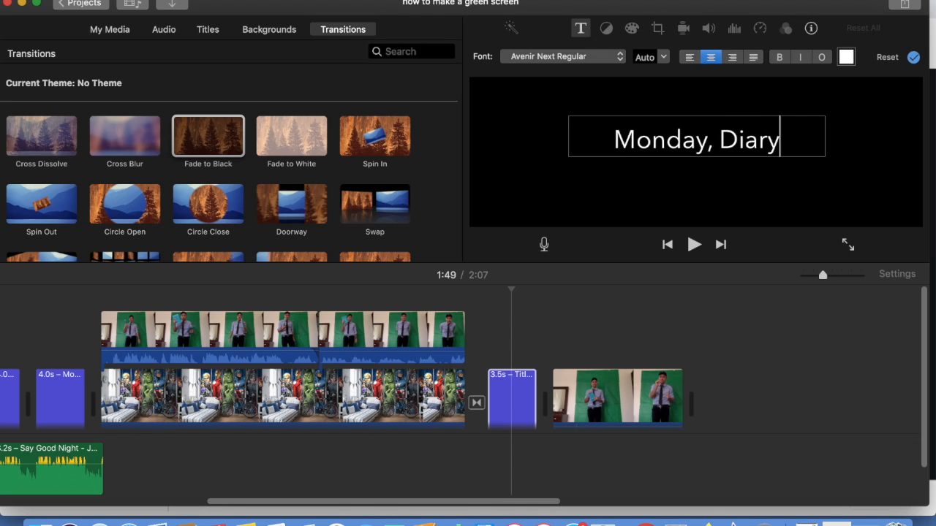
{"action": "type", "text": " of a Wimp"}
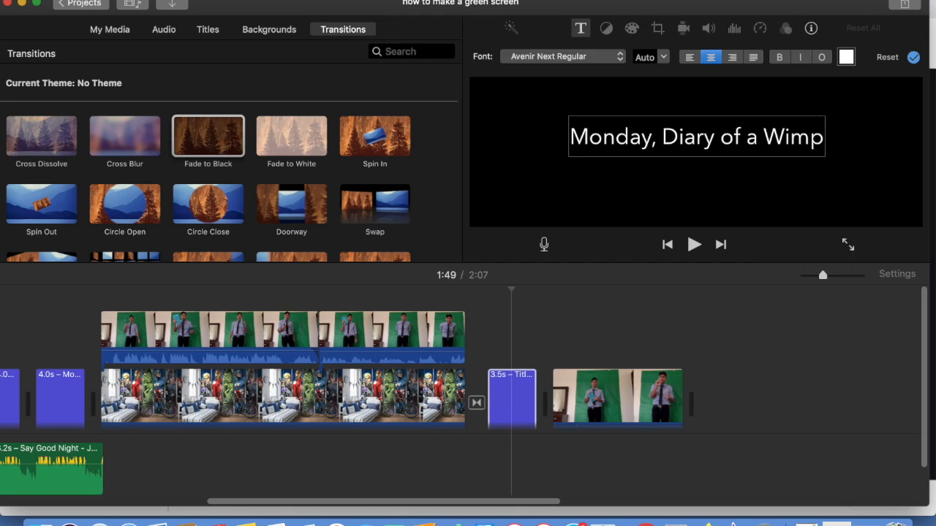
{"action": "type", "text": "y Kid."}
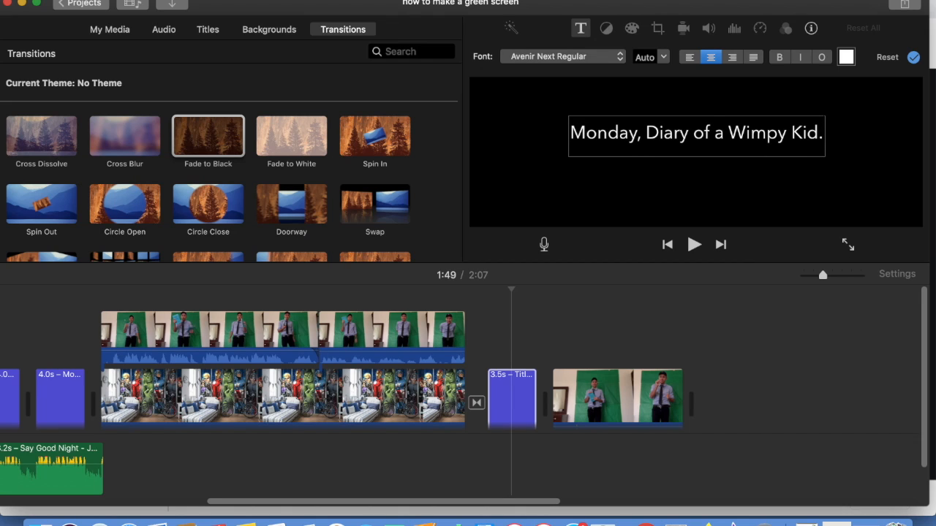
{"action": "key", "text": "Return"}
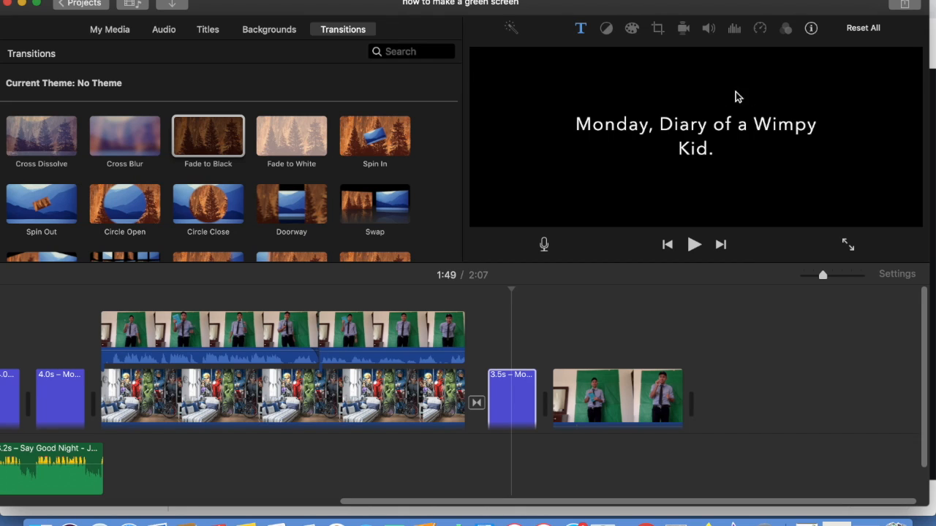
- Replace the style of the title card before the last green-screen clip with the two-line Line title
{"action": "left_click", "coordinate": [707, 128]}
{"action": "key", "text": "BackSpace"}
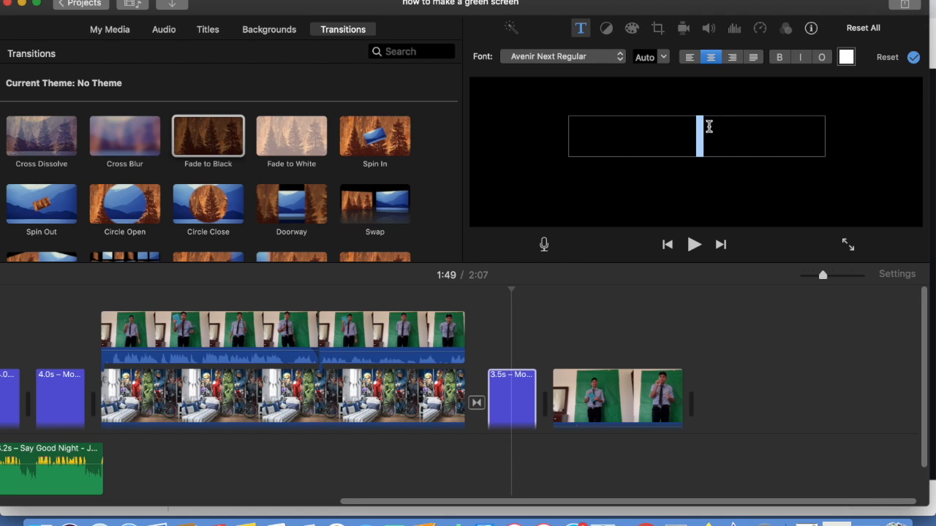
{"action": "left_click", "coordinate": [513, 384]}
{"action": "left_click", "coordinate": [209, 29]}
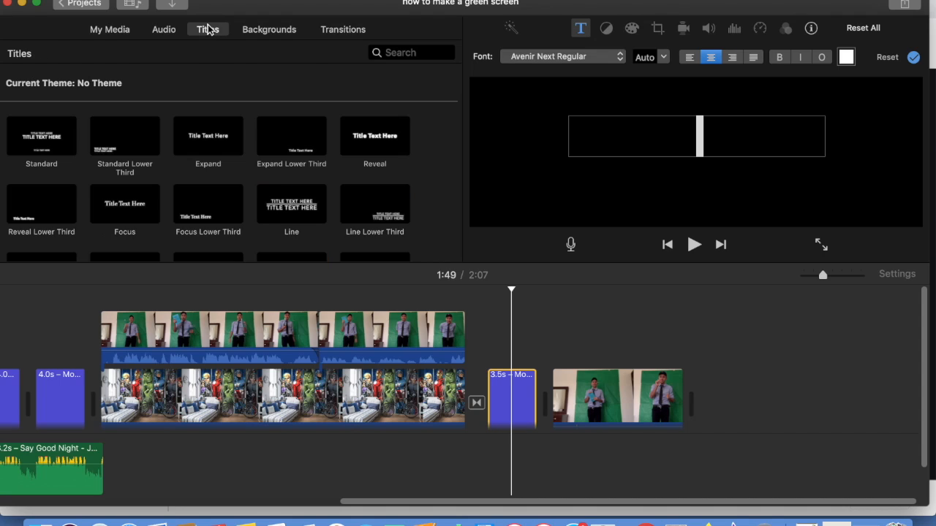
{"action": "scroll", "coordinate": [323, 160], "scroll_direction": "down", "scroll_amount": 1}
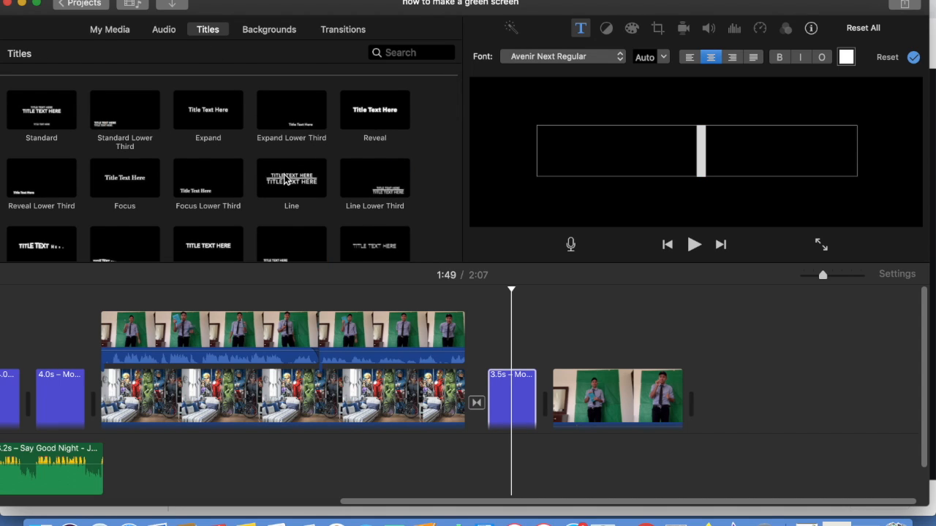
{"action": "left_click_drag", "start_coordinate": [287, 181], "coordinate": [510, 393]}
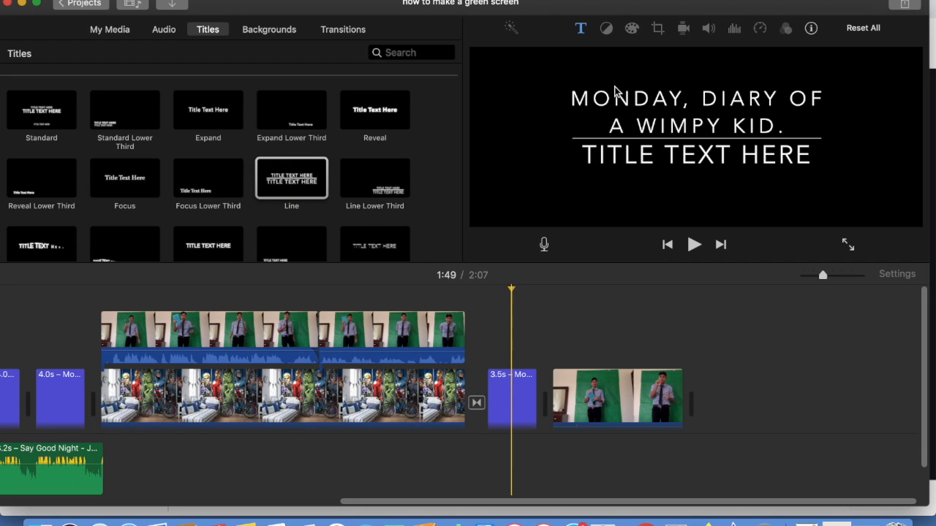
- Set the lower line of the title card to "PERFORMED BY" followed by the performer's name
{"action": "left_click", "coordinate": [646, 155]}
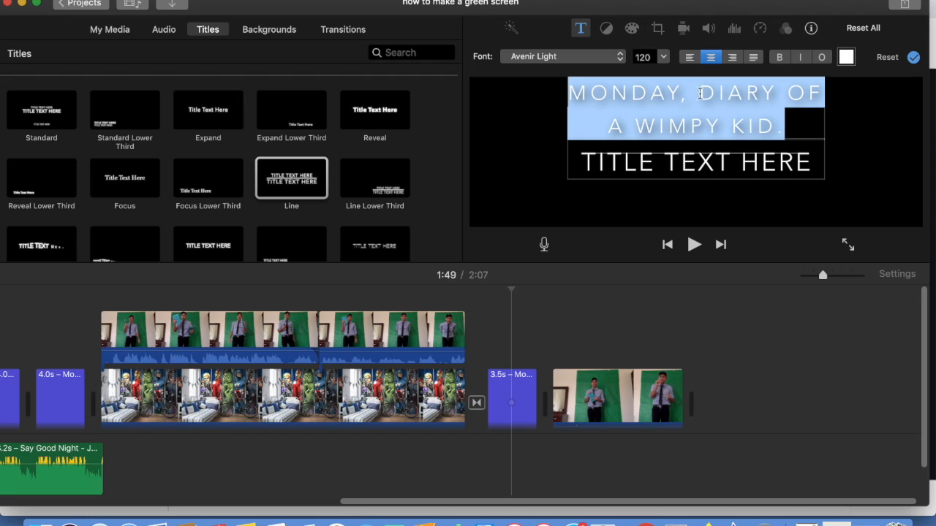
{"action": "triple_click", "coordinate": [684, 163]}
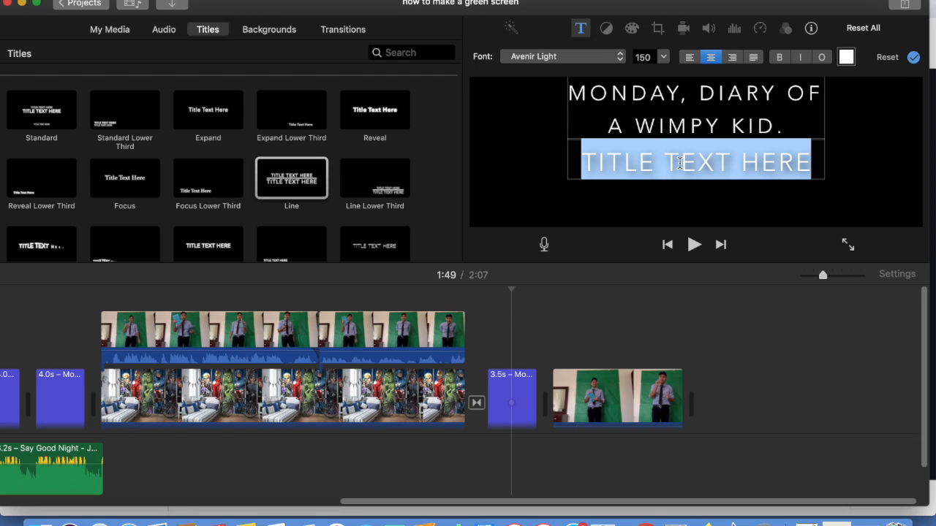
{"action": "type", "text": "PERFOM"}
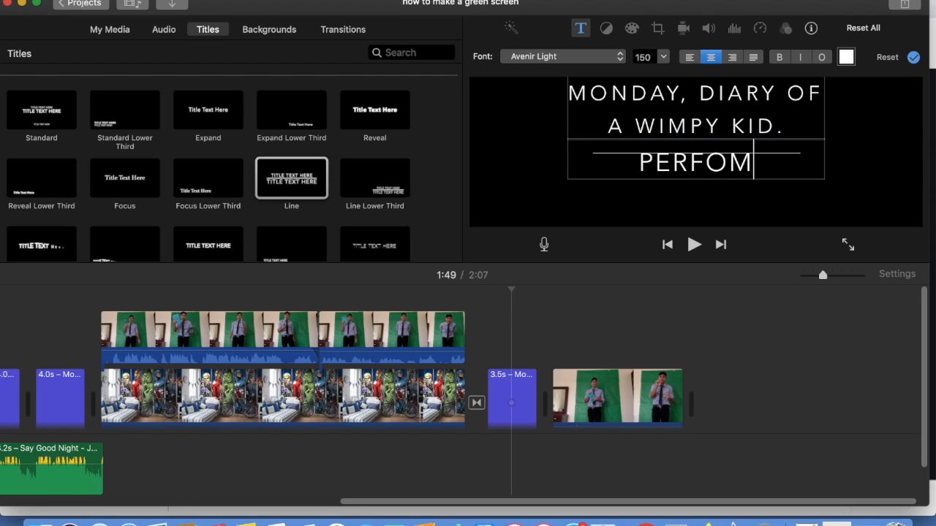
{"action": "key", "text": "BackSpace"}
{"action": "type", "text": "RMED "}
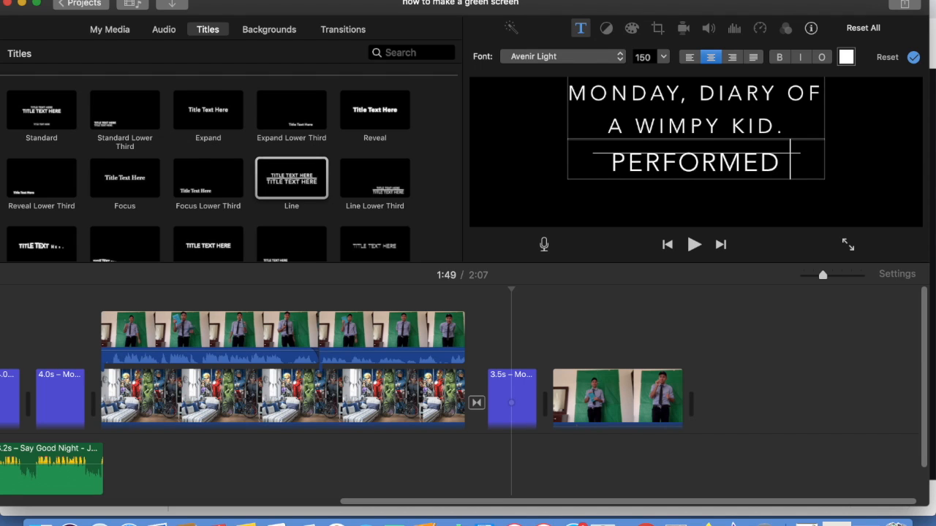
{"action": "type", "text": "BY MR. LAST"}
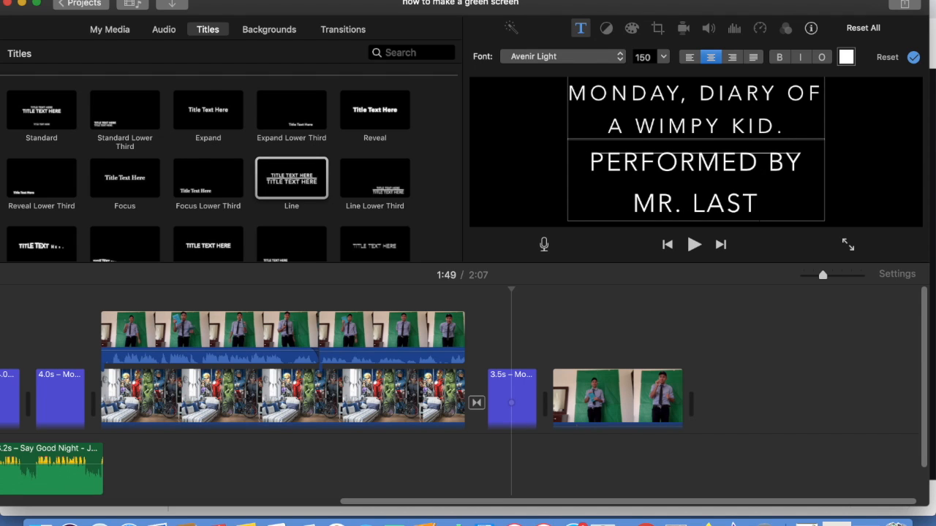
- Play the finished title card and extend its end to a duration of 4.8 seconds
{"action": "left_click", "coordinate": [512, 388]}
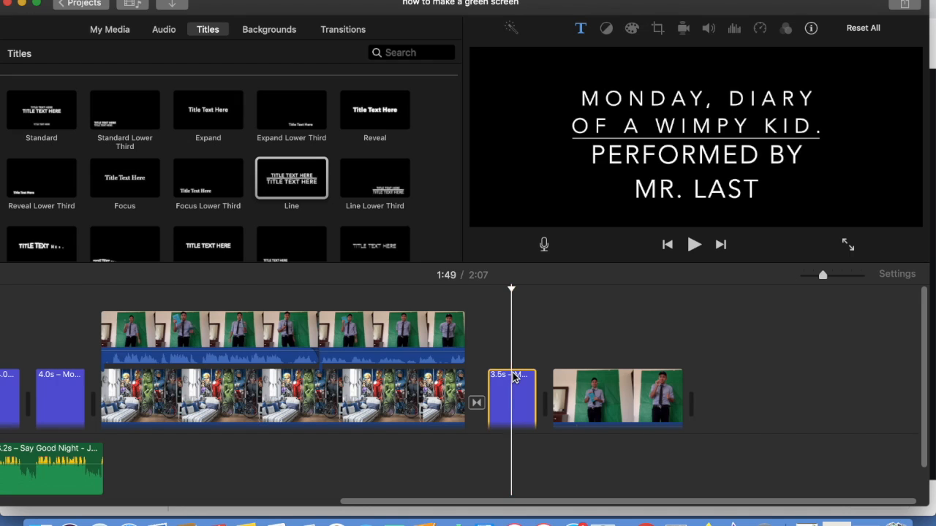
{"action": "key", "text": "space"}
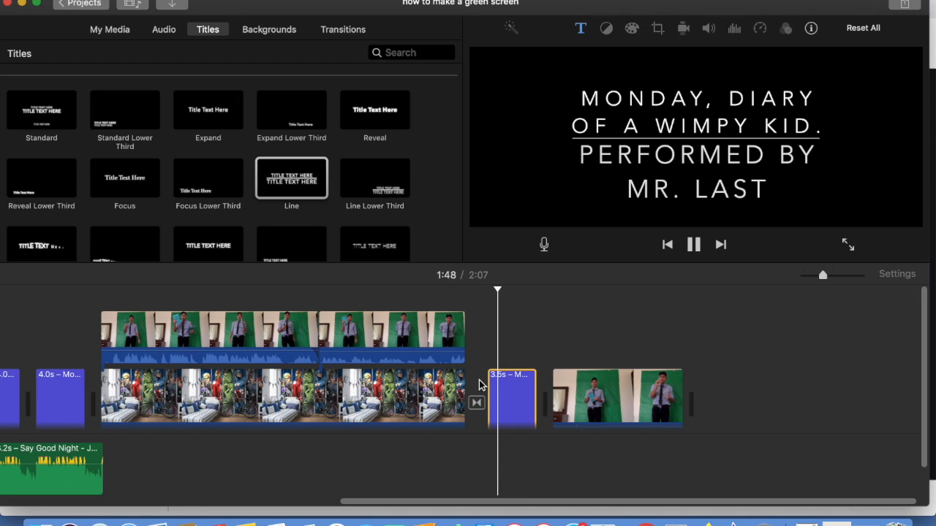
{"action": "key", "text": "space"}
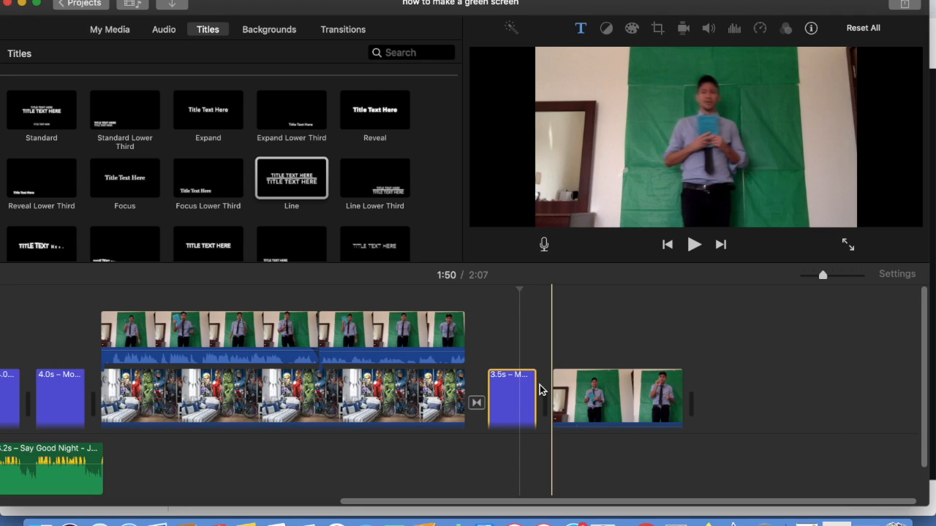
{"action": "left_click_drag", "start_coordinate": [537, 392], "coordinate": [548, 393]}
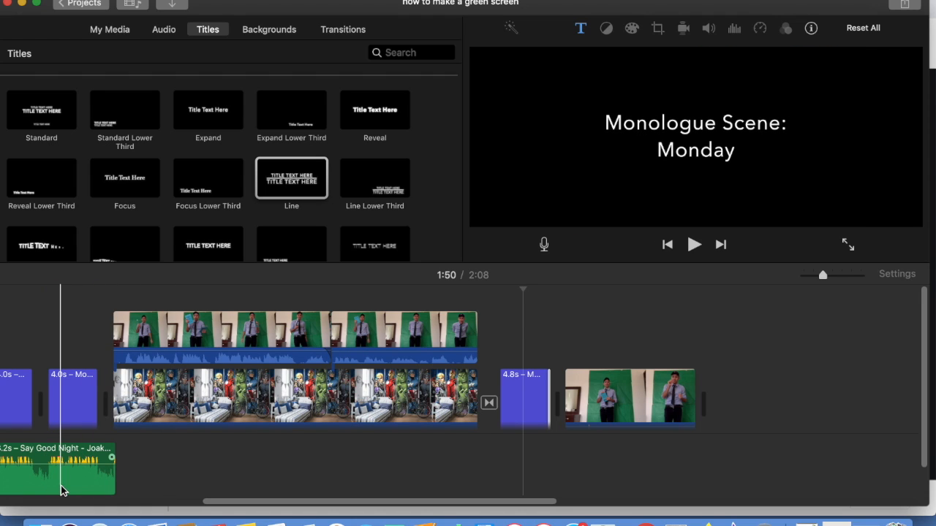
- Copy the Say Good Night music clip and paste it beneath the start of the last title card
{"action": "left_click", "coordinate": [46, 449]}
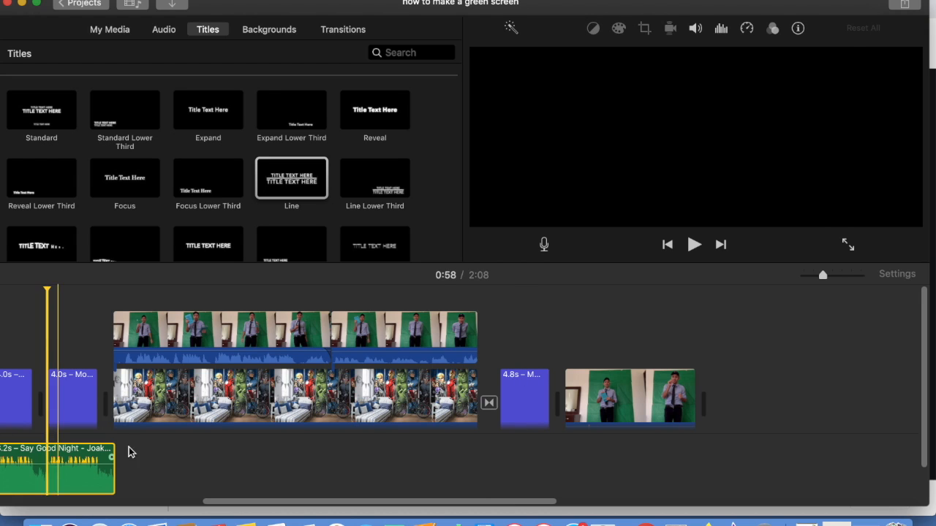
{"action": "left_click", "coordinate": [501, 438]}
{"action": "key", "text": "super+v"}
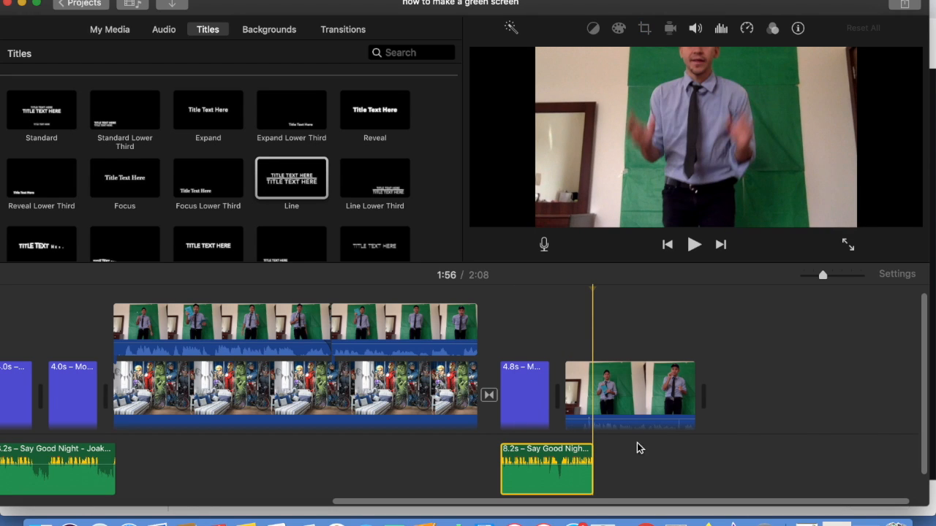
- Extend the pasted music to the end of the last clip with a long fade-out, lower its volume, and play it
{"action": "left_click_drag", "start_coordinate": [593, 452], "coordinate": [567, 501]}
{"action": "left_click_drag", "start_coordinate": [516, 462], "coordinate": [515, 465]}
{"action": "key", "text": "space"}
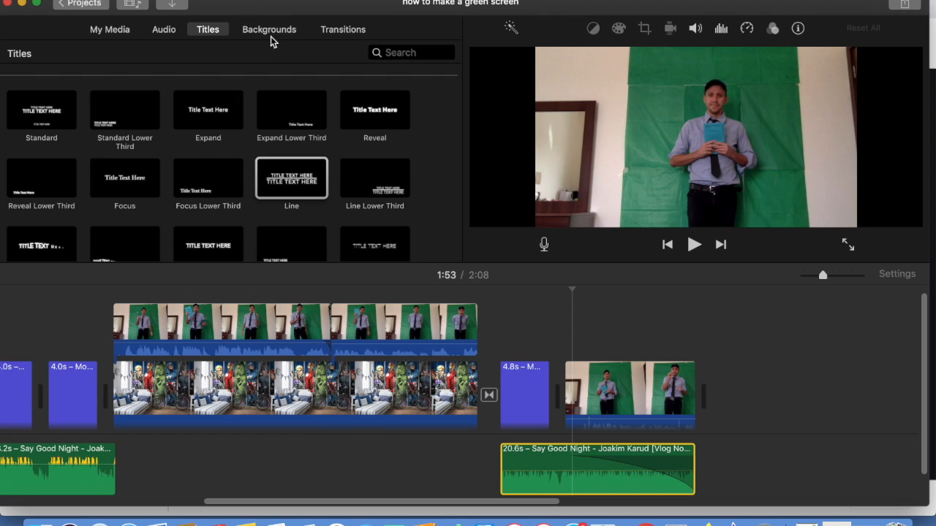
- Add a Cross Dissolve transition between the last title card and the last green-screen clip, and play across it
{"action": "left_click", "coordinate": [334, 30]}
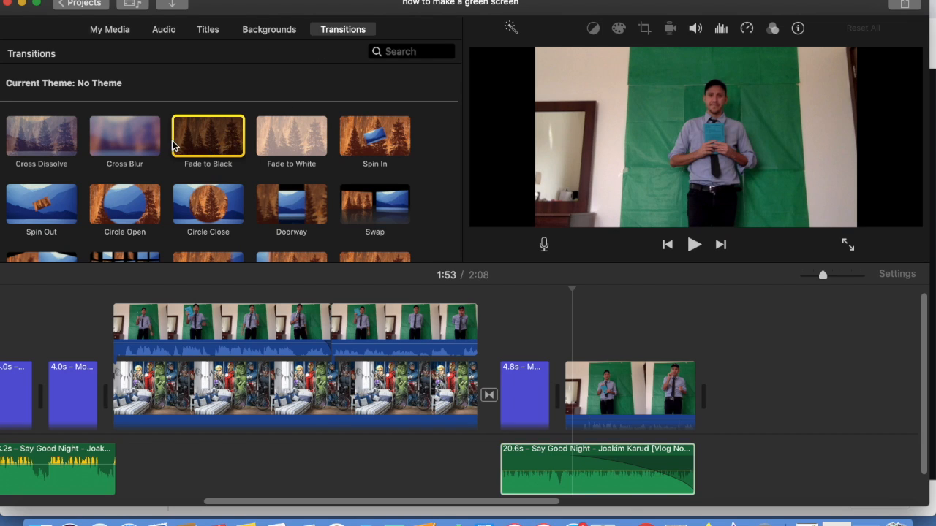
{"action": "left_click_drag", "start_coordinate": [278, 225], "coordinate": [548, 373]}
{"action": "key", "text": "space"}
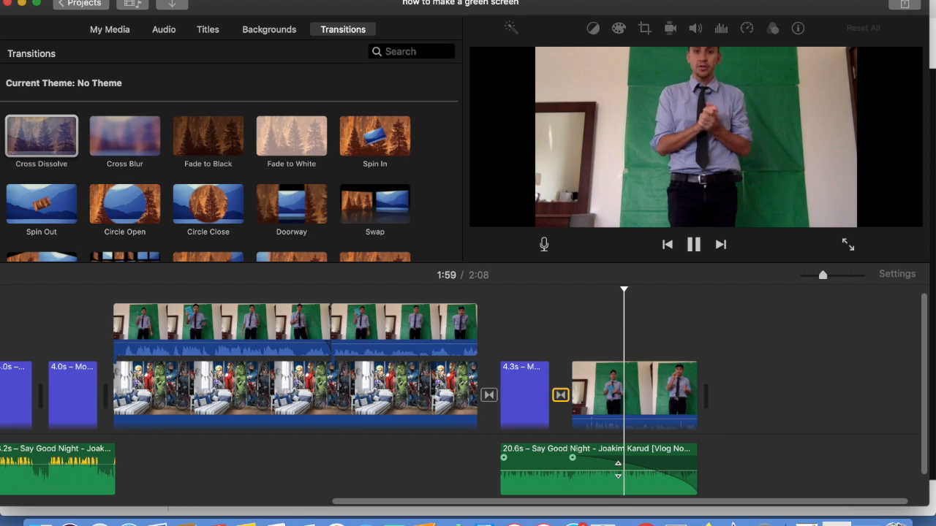
- Lower the volume of the pasted music further and raise the last green-screen clip's volume while it plays
{"action": "left_click_drag", "start_coordinate": [614, 463], "coordinate": [618, 472]}
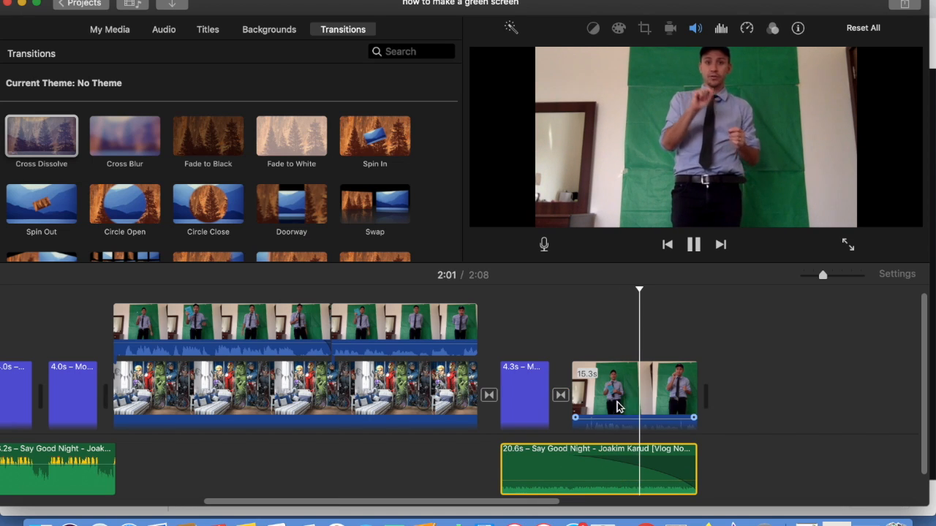
{"action": "mouse_move", "coordinate": [619, 417]}
{"action": "left_mouse_down"}
{"action": "mouse_move", "coordinate": [619, 369]}
{"action": "mouse_move", "coordinate": [619, 413]}
{"action": "left_mouse_up"}
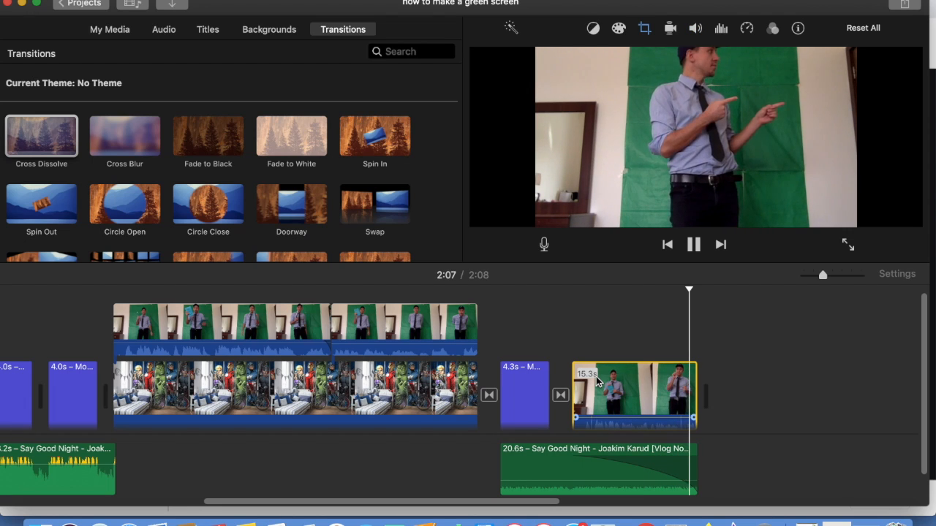
{"action": "key", "text": "space"}
{"action": "scroll", "coordinate": [596, 377], "scroll_direction": "right", "scroll_amount": 15}
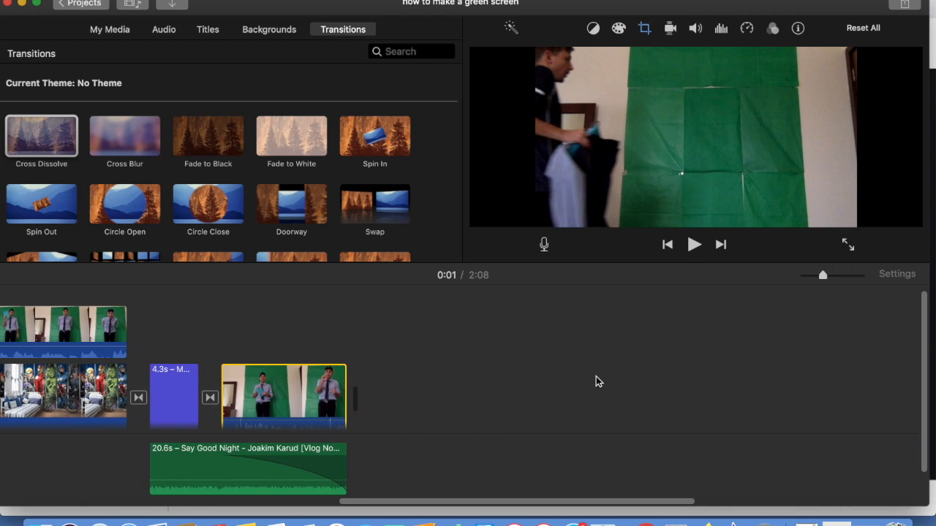